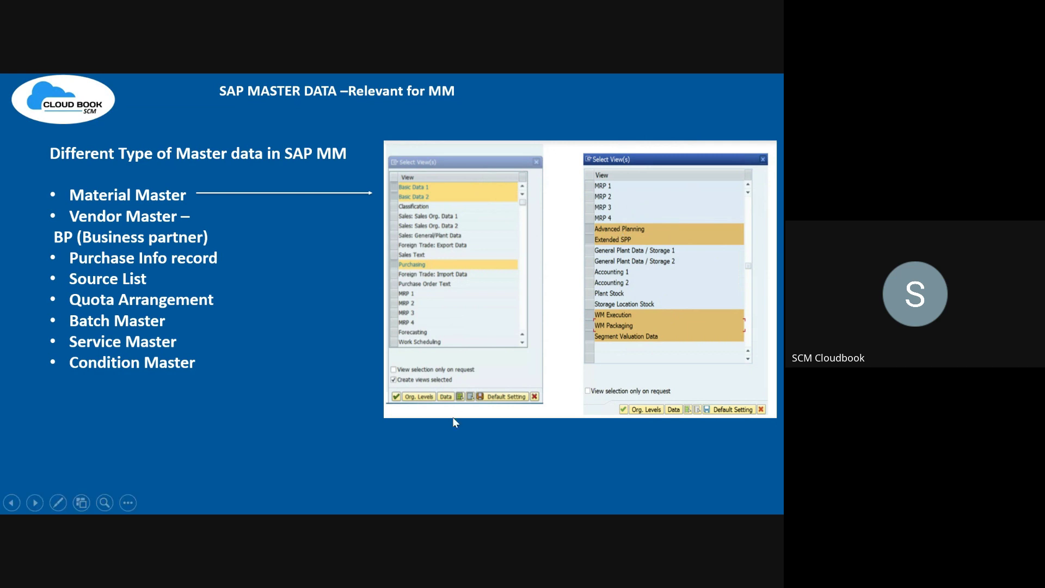
Leave the slide show, switch to the remote SAP session and dismiss the automatic logout message without the detailed error description
key("Escape")
mouse_move(452, 500)
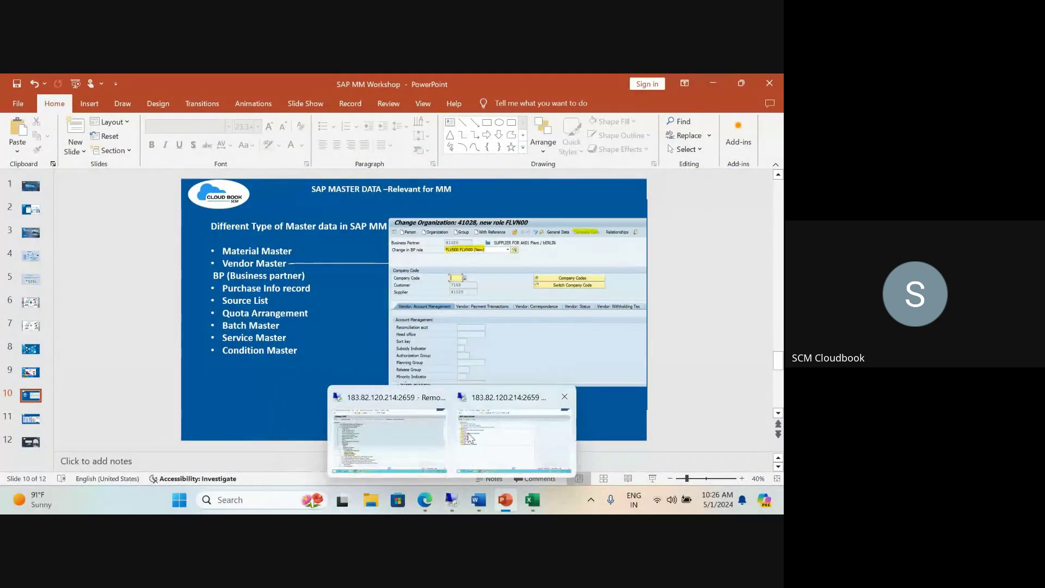
left_click(514, 435)
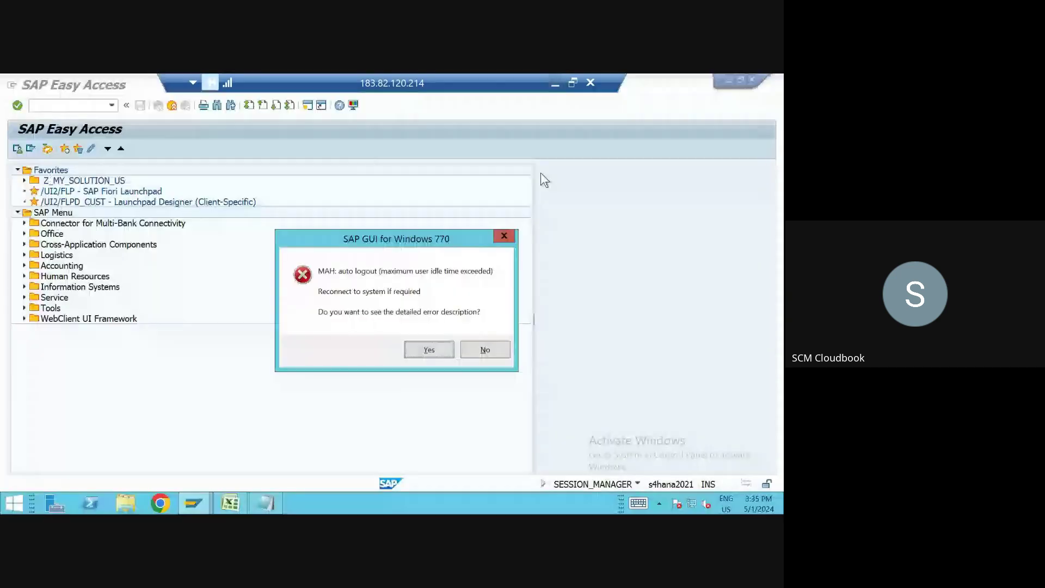
left_click(474, 349)
Log on to the s4hana system from SAP Logon again, entering the account password
left_click(189, 503)
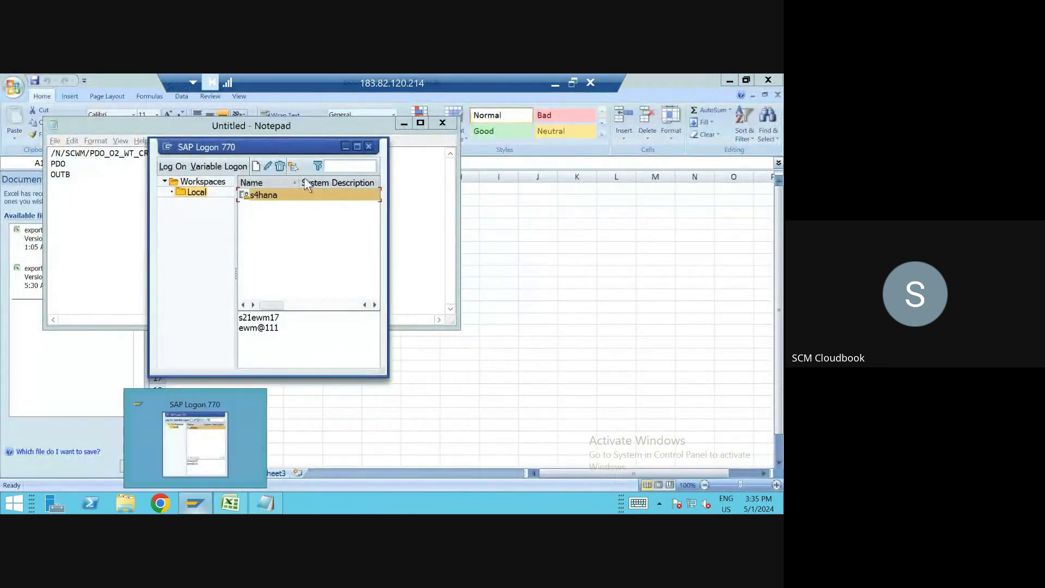
double_click(272, 196)
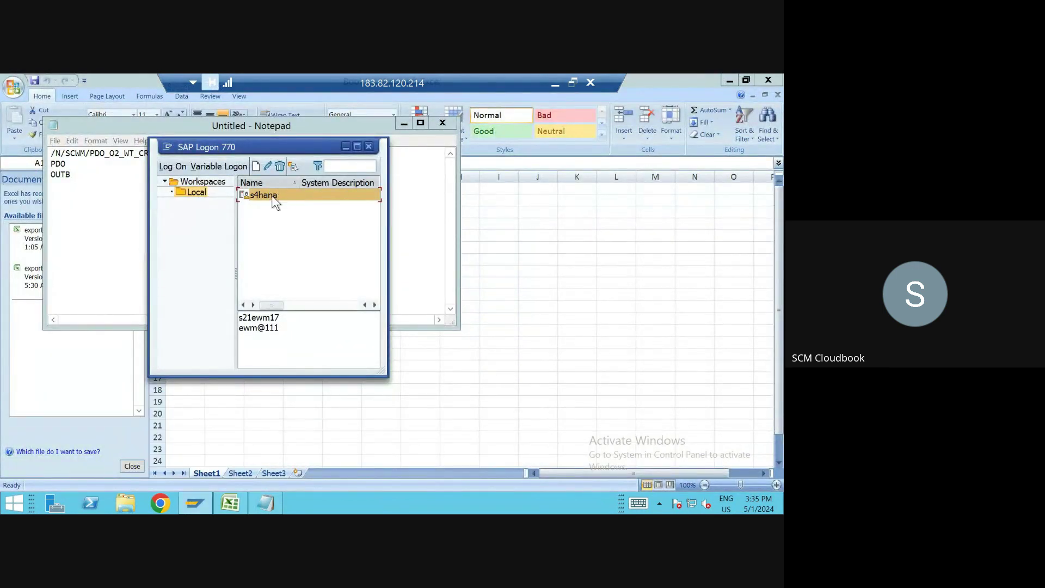
double_click(264, 195)
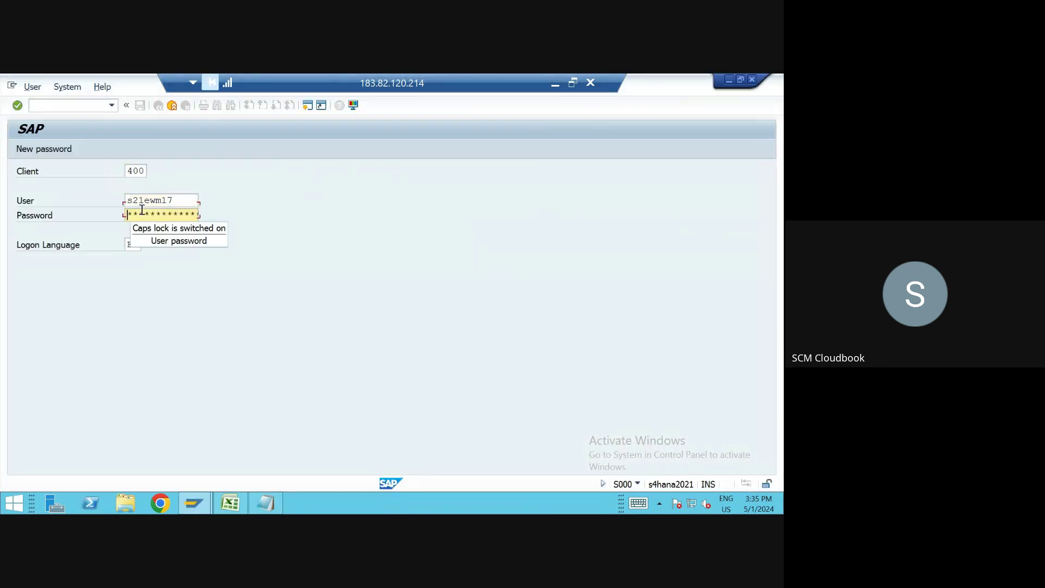
key("Caps_Lock")
type("******")
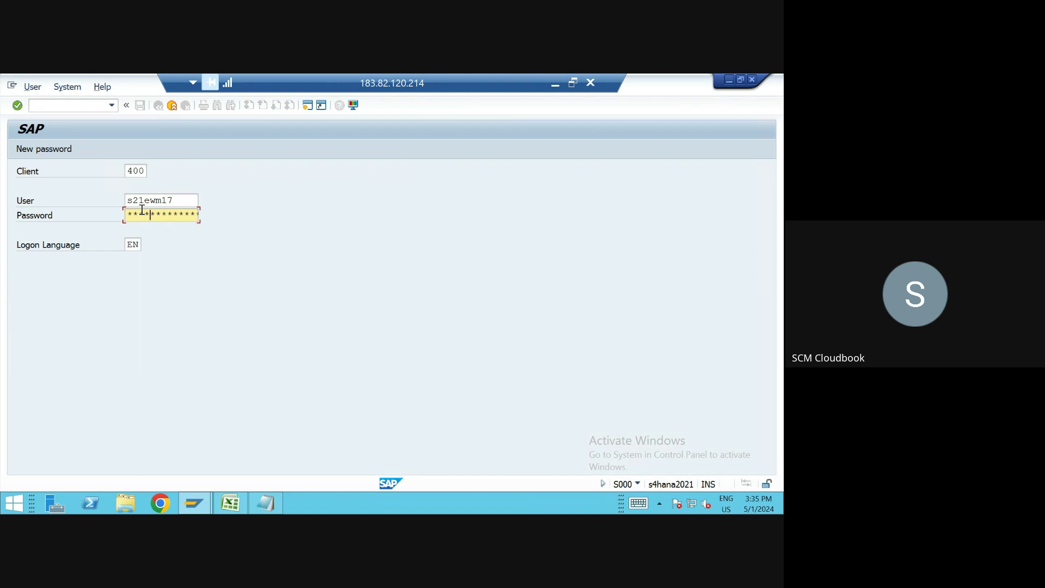
key("Return")
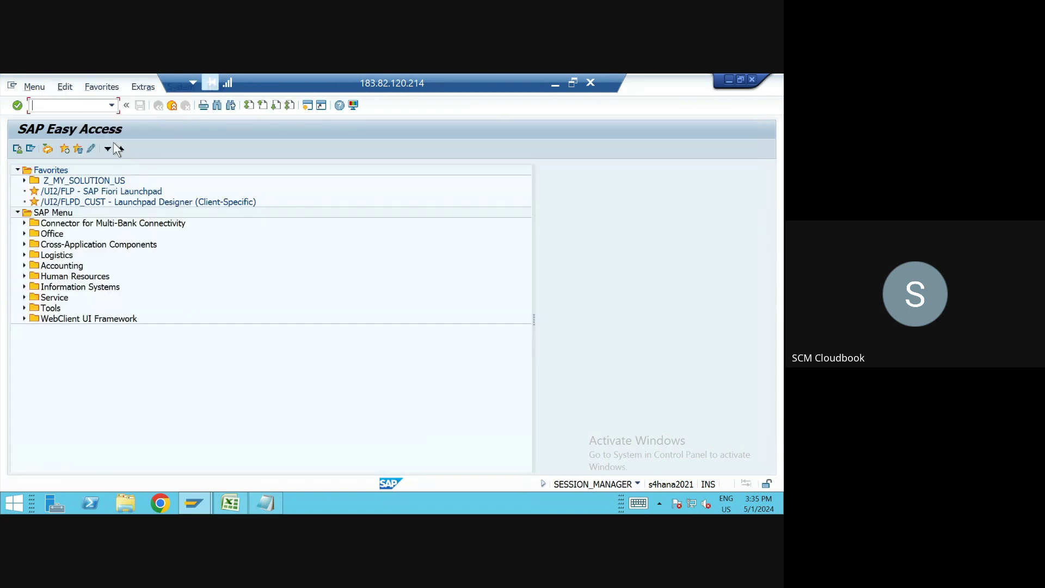
Start transaction mm01 to create a material
type("/nmm")
key("BackSpace")
key("BackSpace")
key("BackSpace")
key("BackSpace")
type("mm01")
left_click_drag(60, 103, 19, 99)
left_click(18, 105)
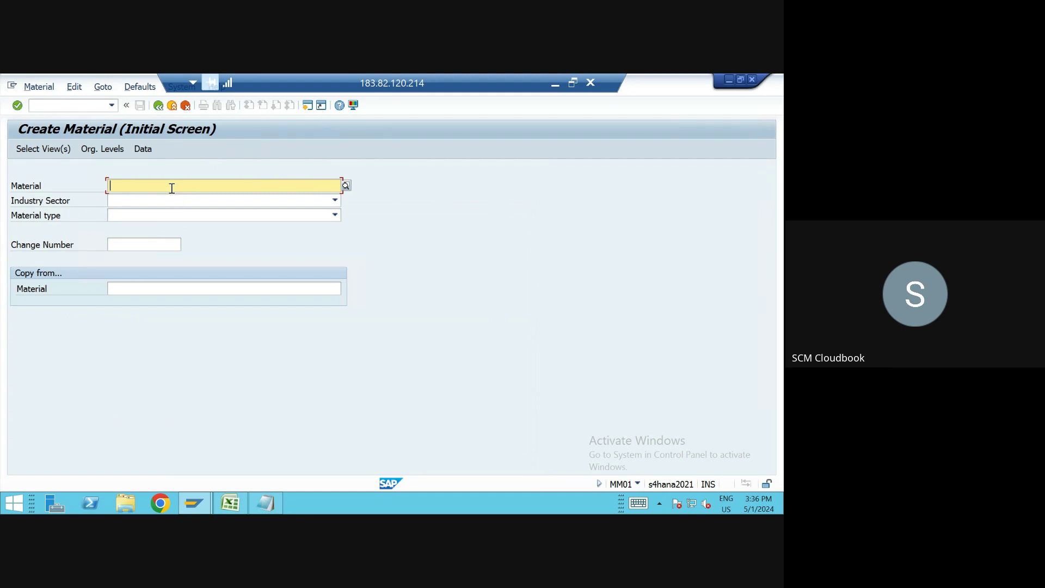
Enter TATA-SALT as a sample material number, and clear the Material field again
type("TAT")
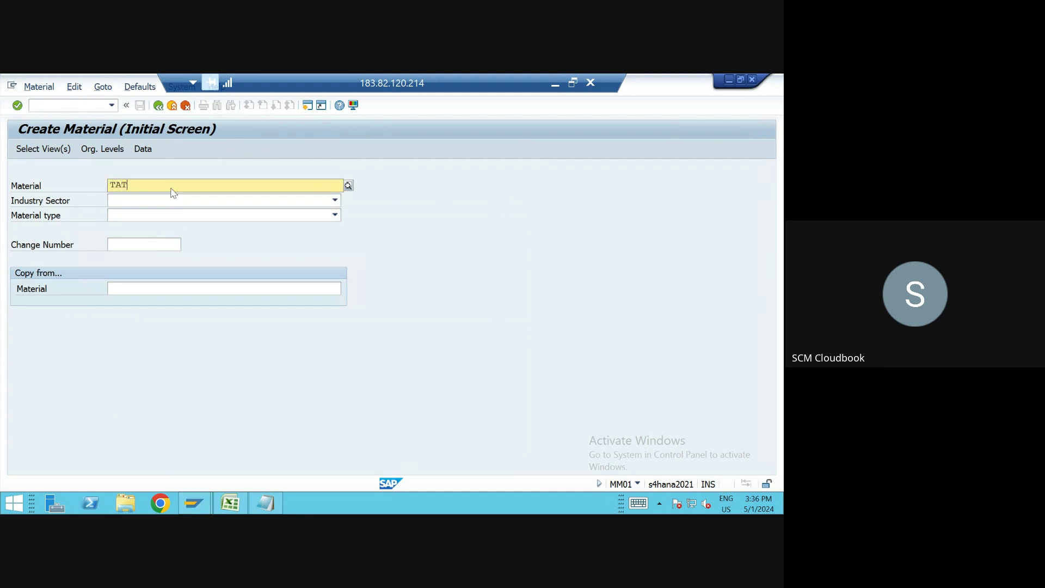
type("A=STEEL")
key("BackSpace")
key("BackSpace")
key("BackSpace")
key("BackSpace")
key("BackSpace")
key("BackSpace")
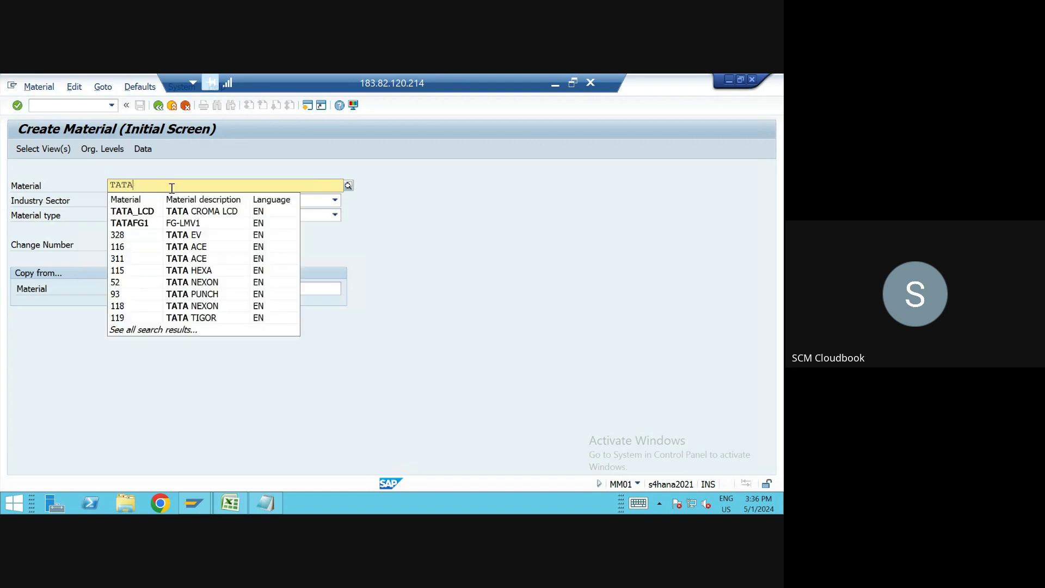
type("-SALT")
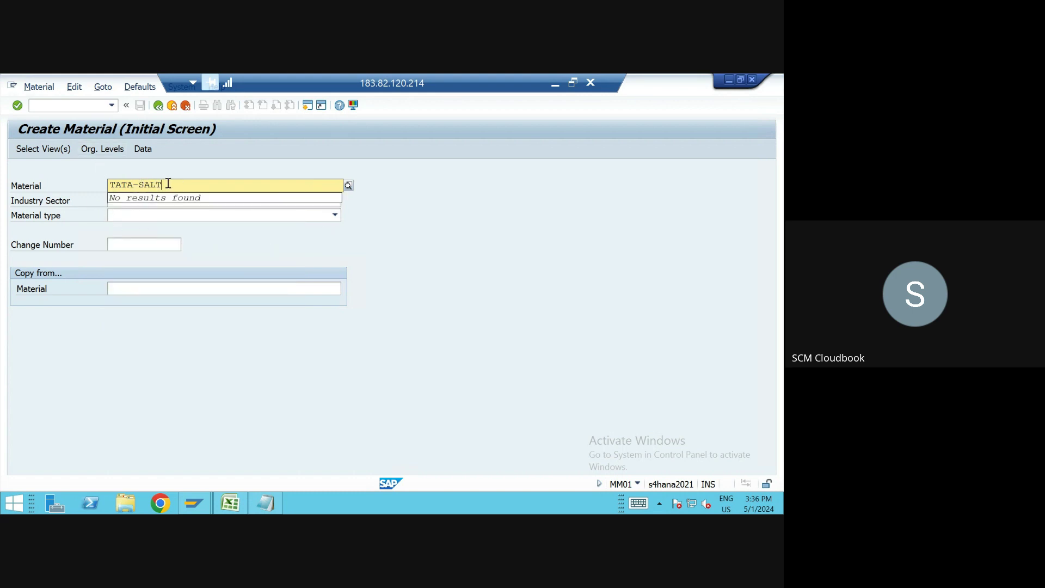
left_click_drag(166, 185, 110, 184)
key("BackSpace")
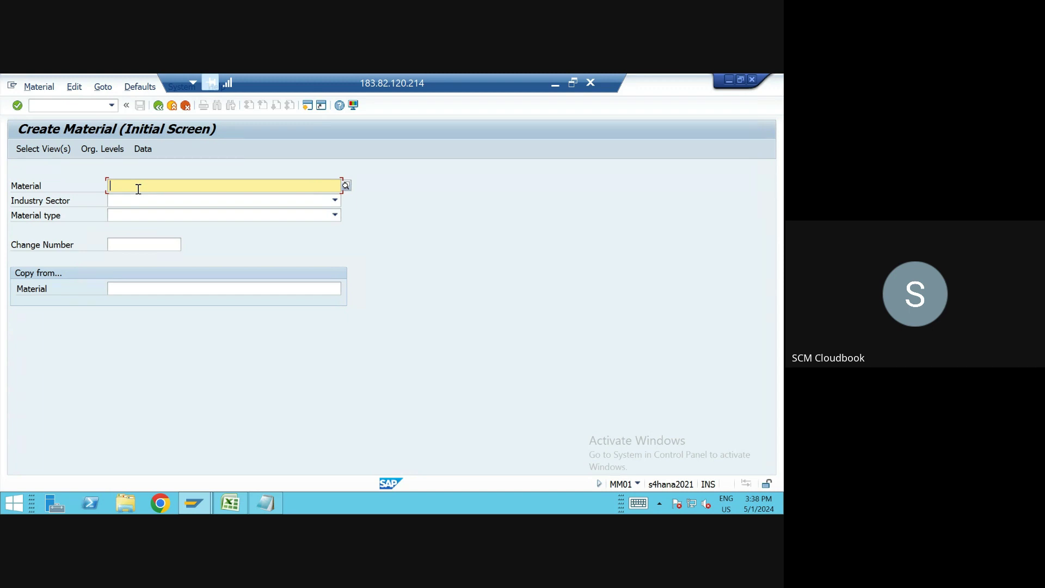
Set the material type to 08RW 0844 Raw Material and the industry sector to I Manufacting industries
left_click(335, 200)
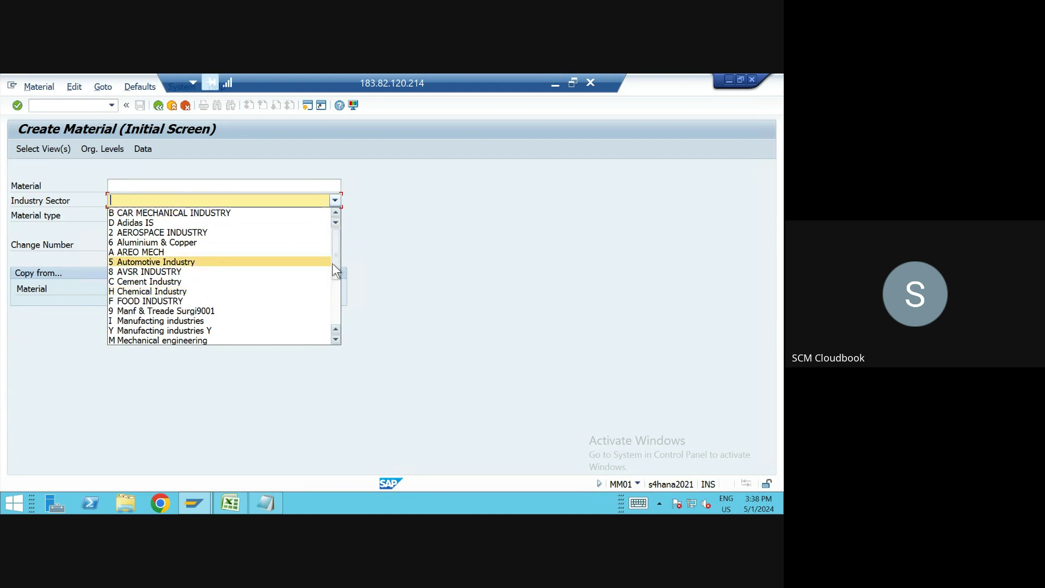
left_click_drag(332, 263, 340, 321)
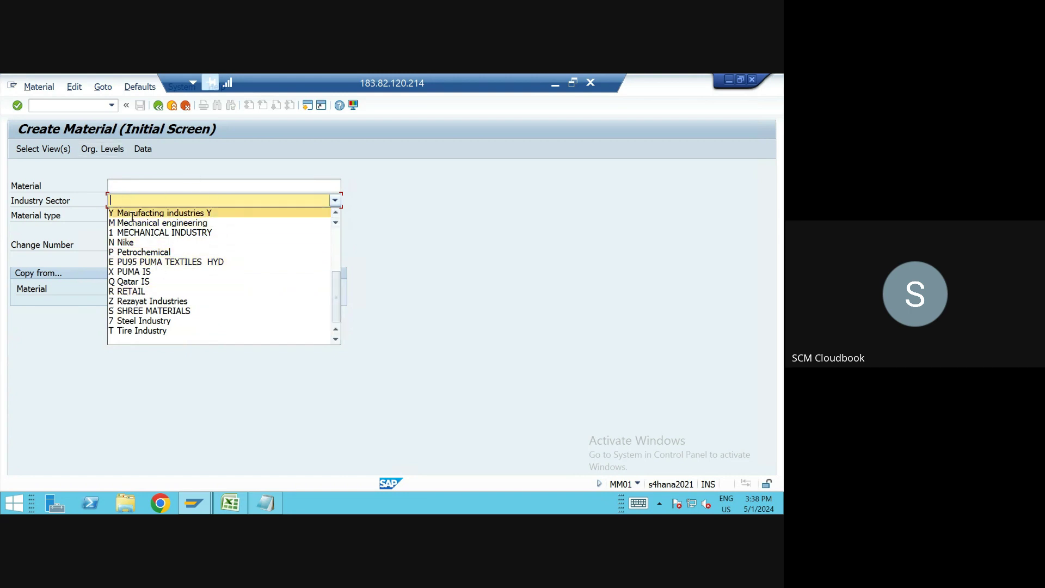
left_click(501, 215)
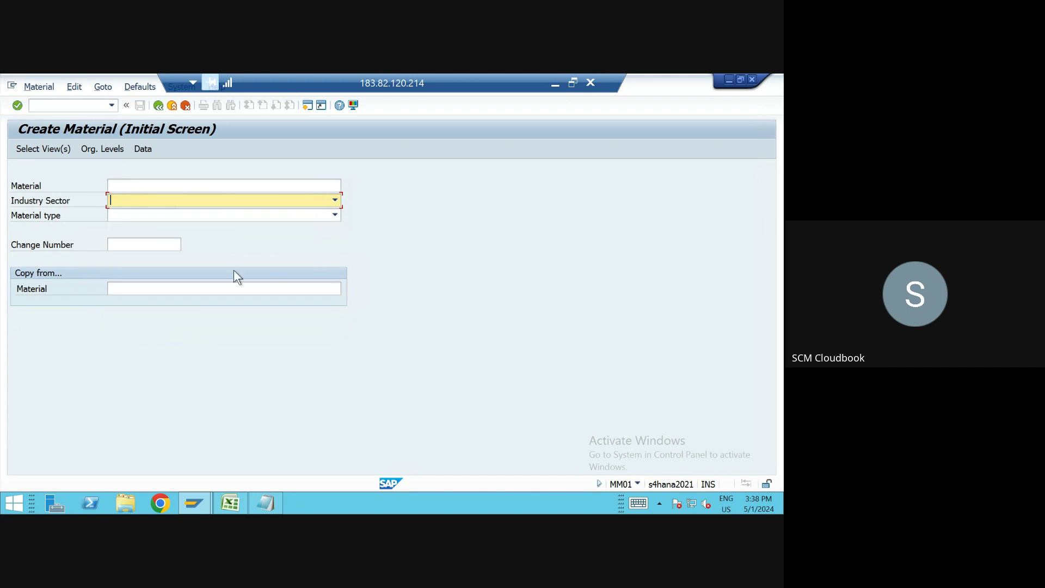
left_click(292, 215)
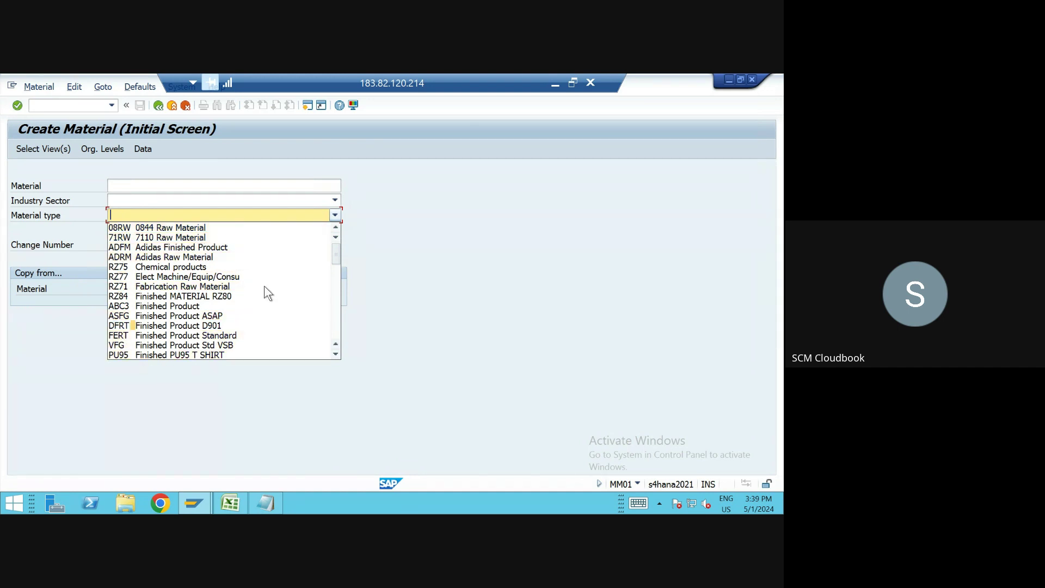
left_click(194, 229)
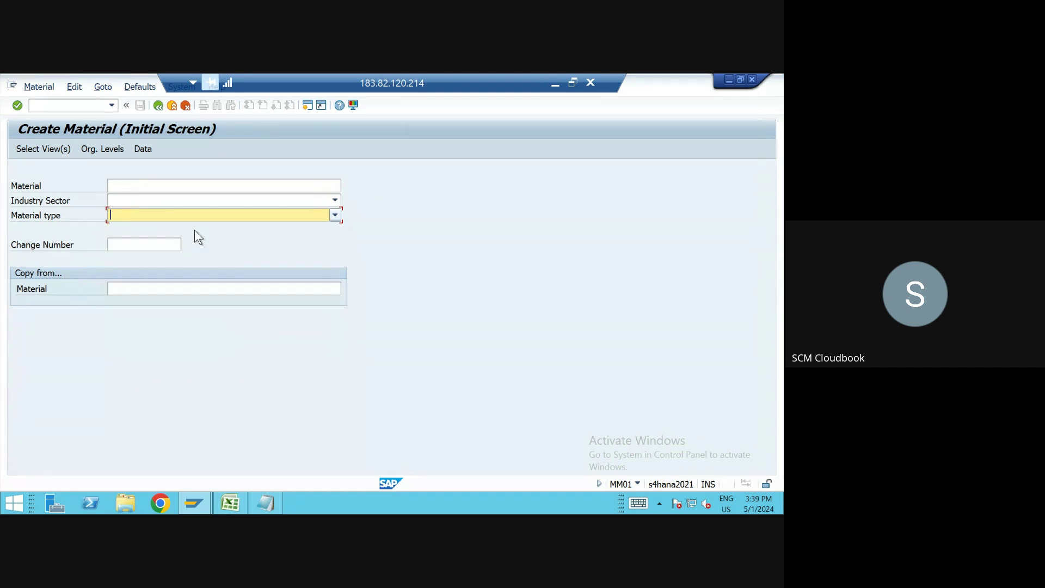
left_click(172, 201)
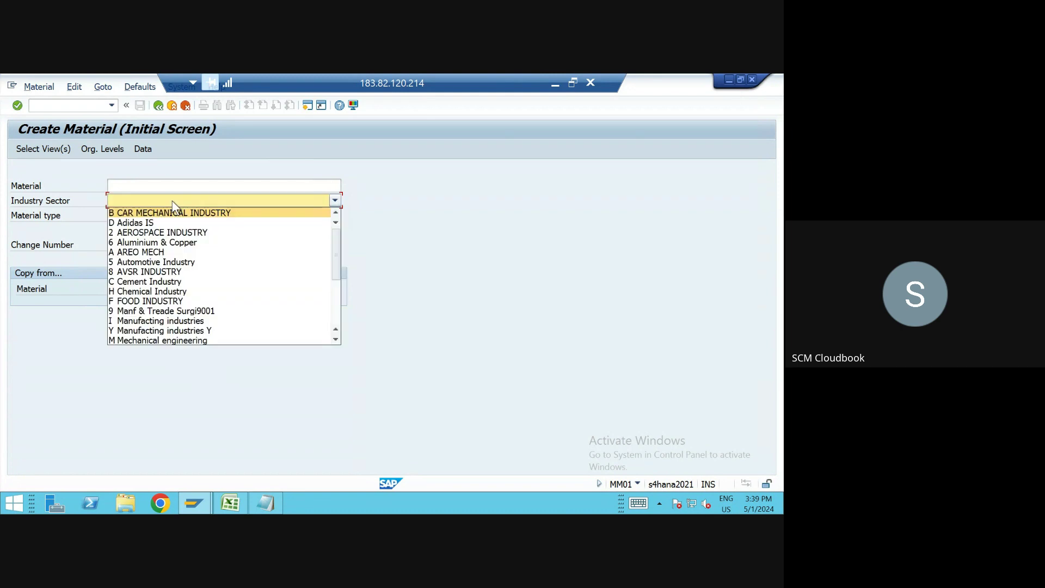
left_click(173, 321)
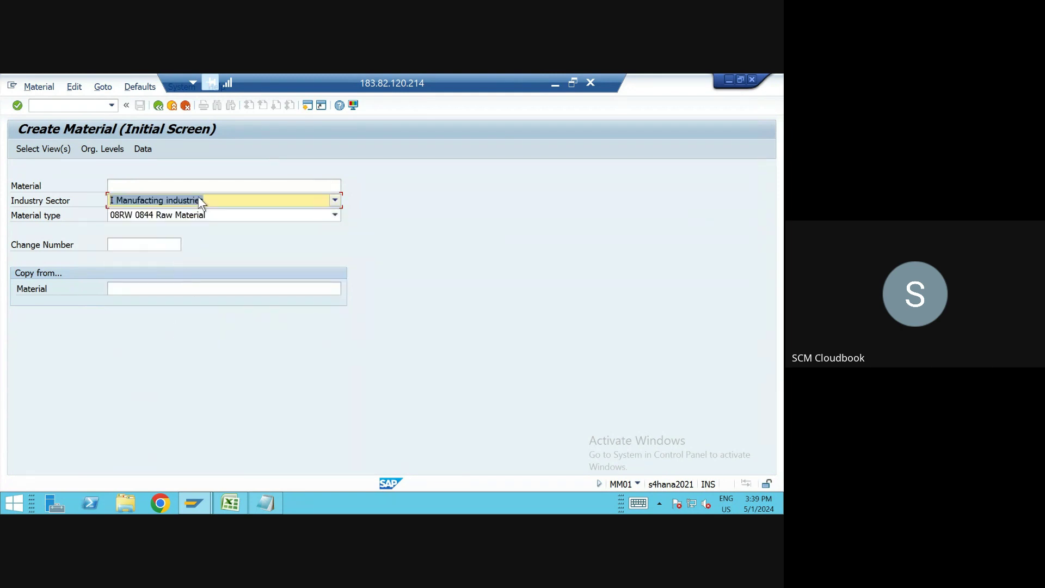
Select the Basic Data 1 and Basic Data 2 views and open the new material's data screen
key("Return")
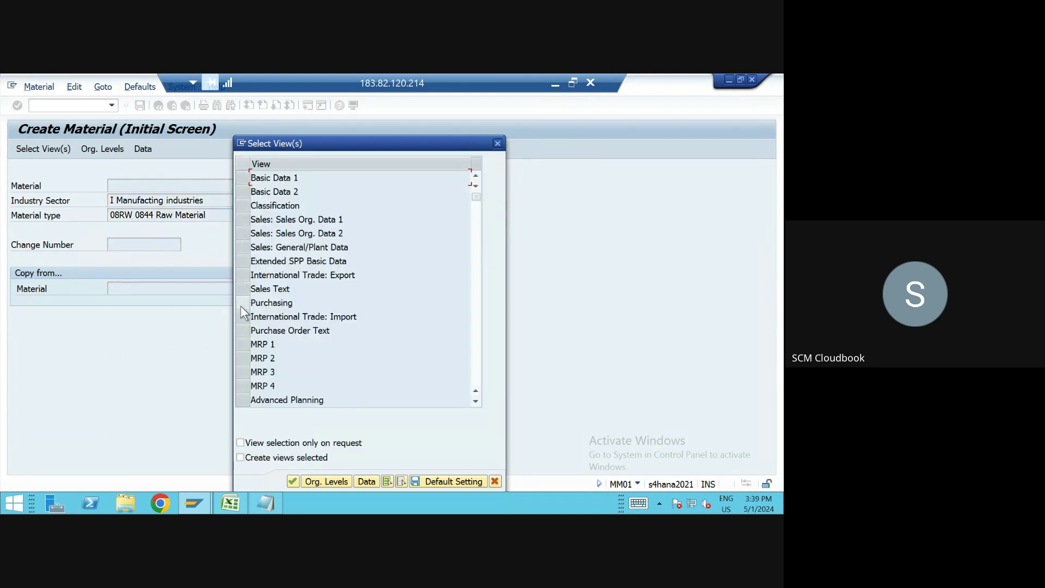
left_click(246, 178)
left_click(246, 188)
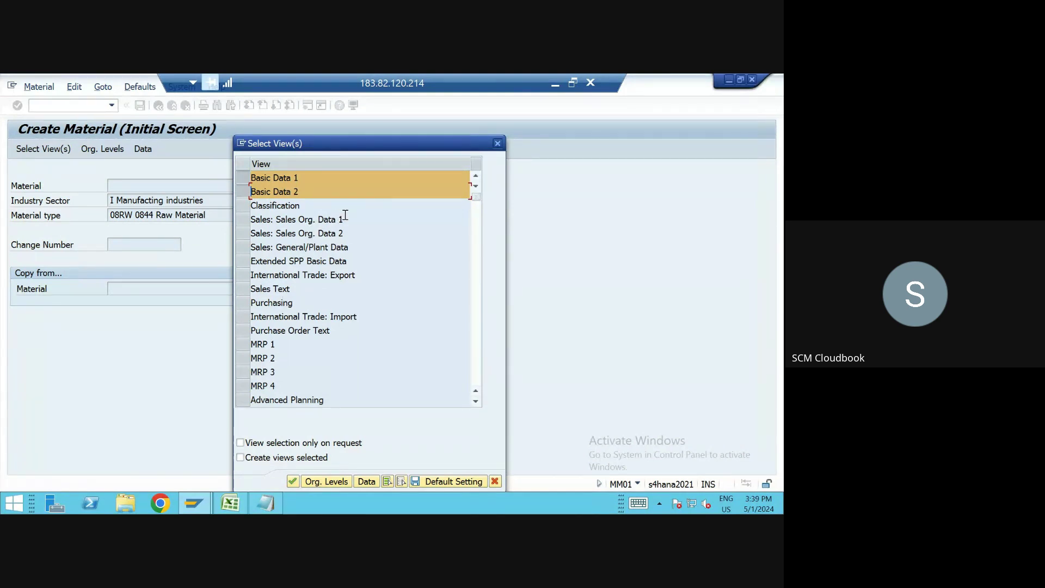
left_click_drag(346, 218, 249, 220)
left_click(249, 220)
left_click_drag(296, 304, 237, 304)
left_click(237, 304)
left_click(294, 481)
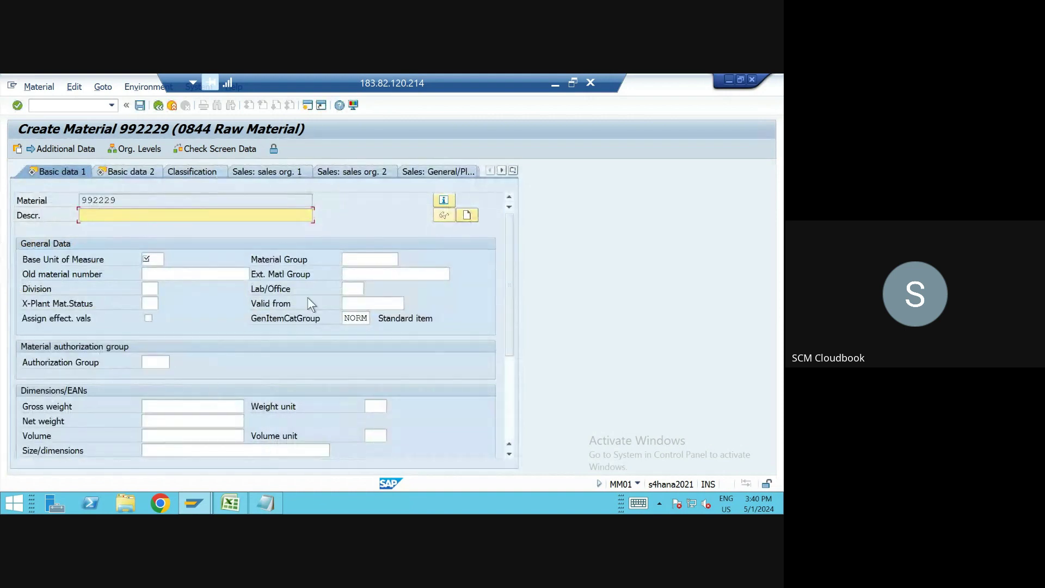
Enter ABCN as the description and EA as the base unit of measure, and exit the material without saving
left_click(366, 258)
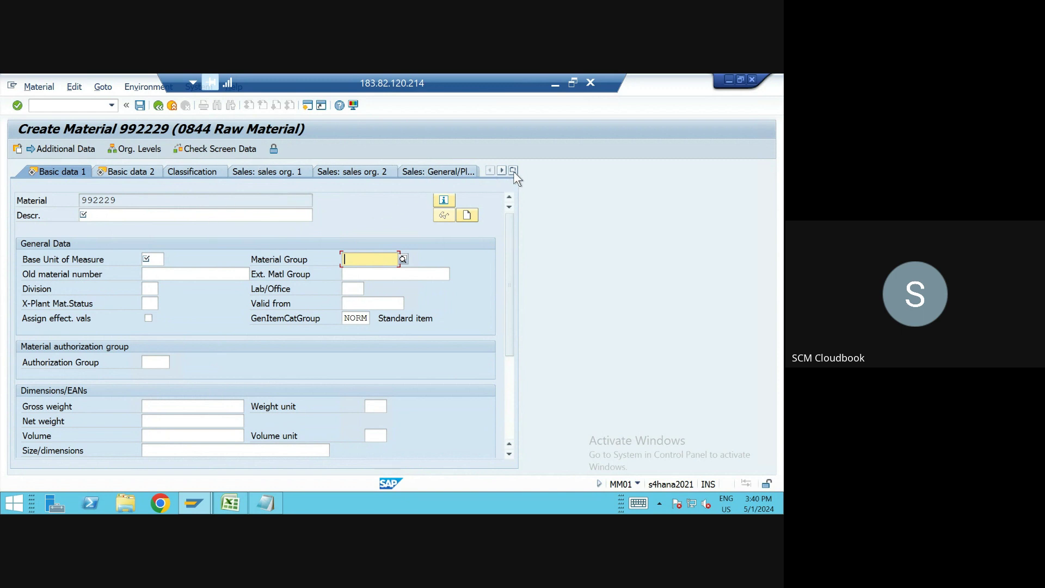
left_click(159, 107)
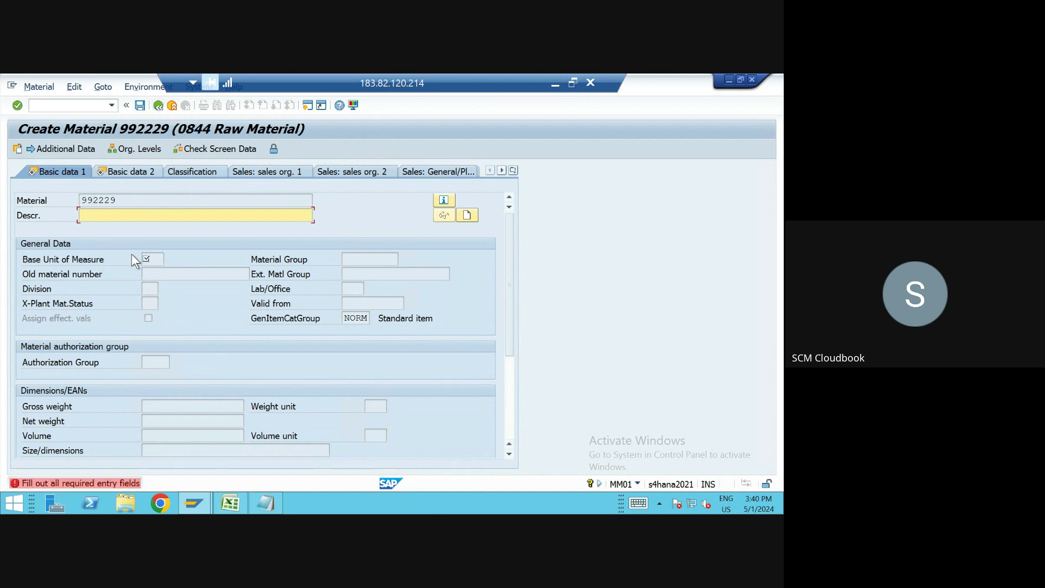
type("ABCN")
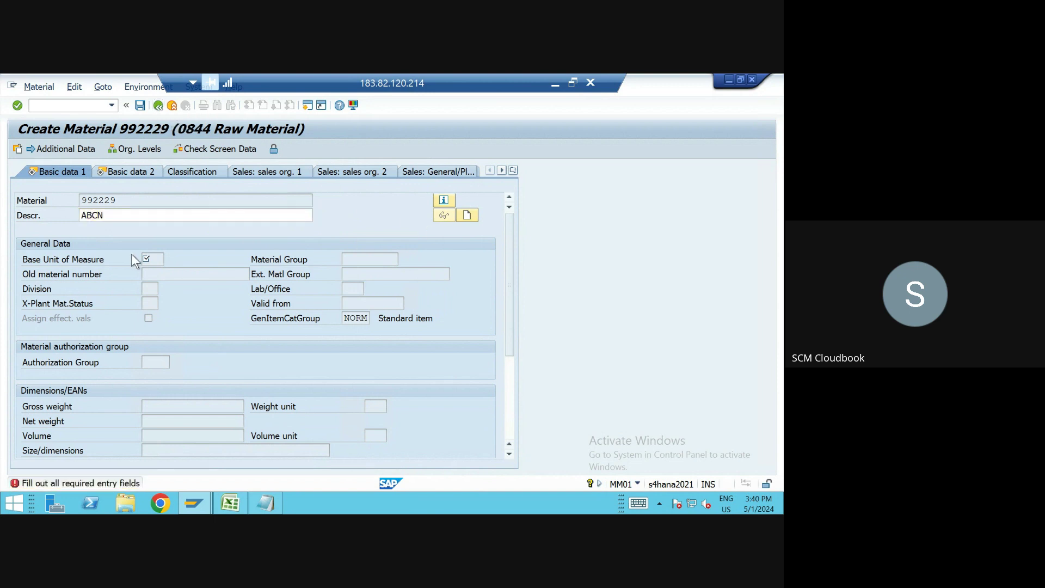
key("Return")
type("EA")
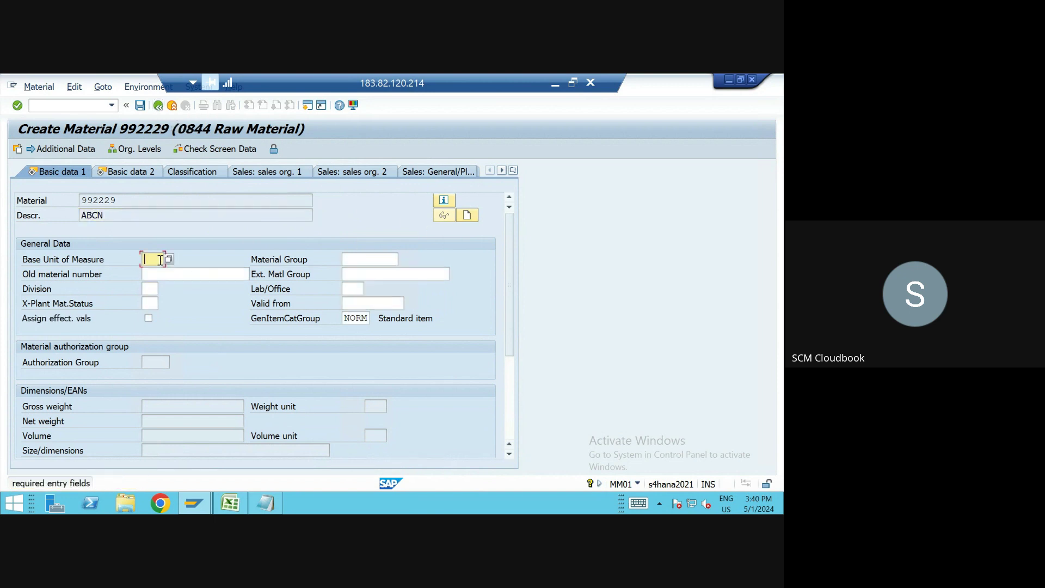
key("Return")
left_click(286, 337)
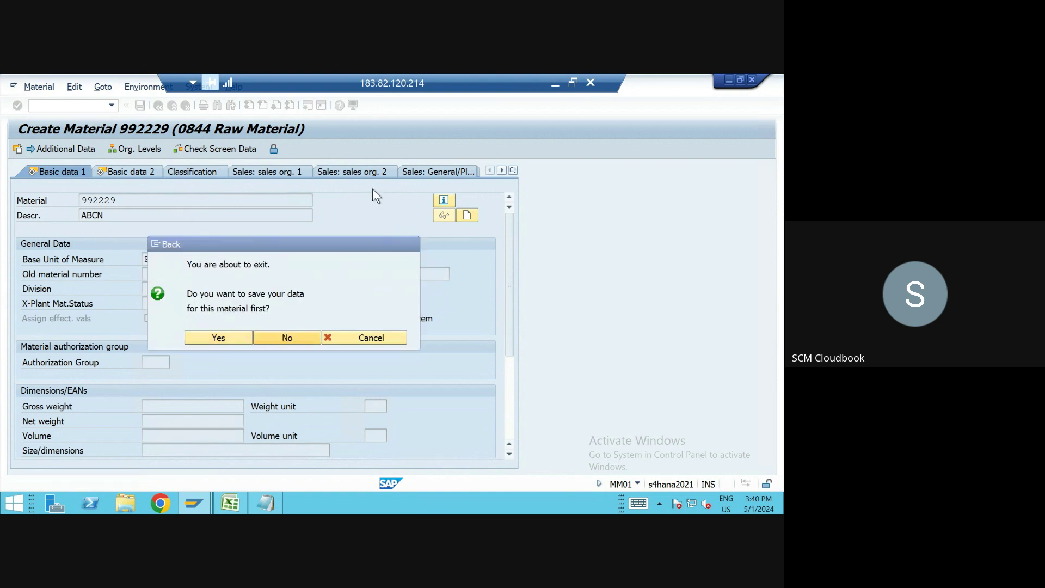
Open only the Purchasing view for the new material with plant AK03
key("Return")
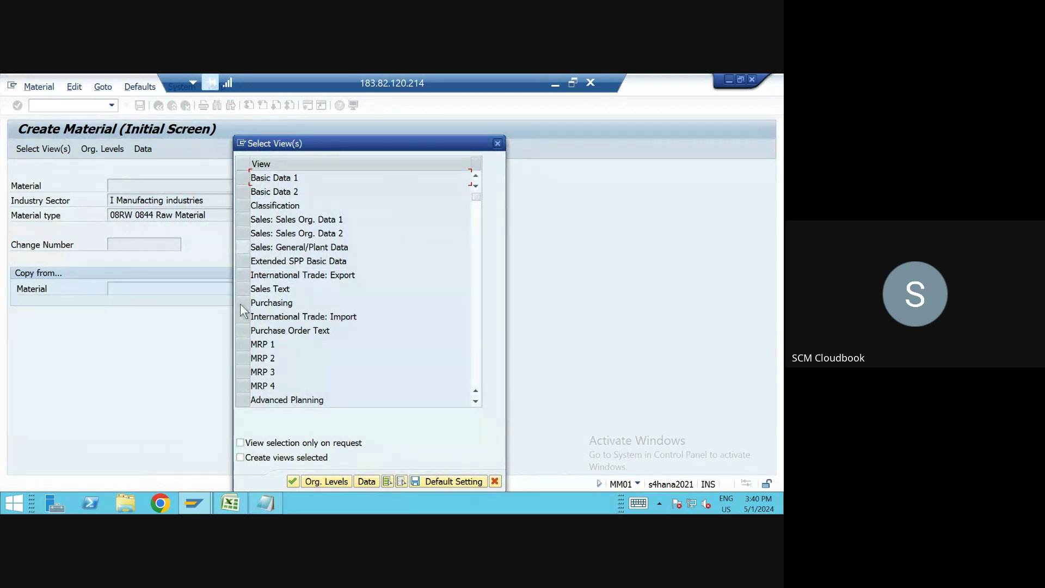
left_click(240, 304)
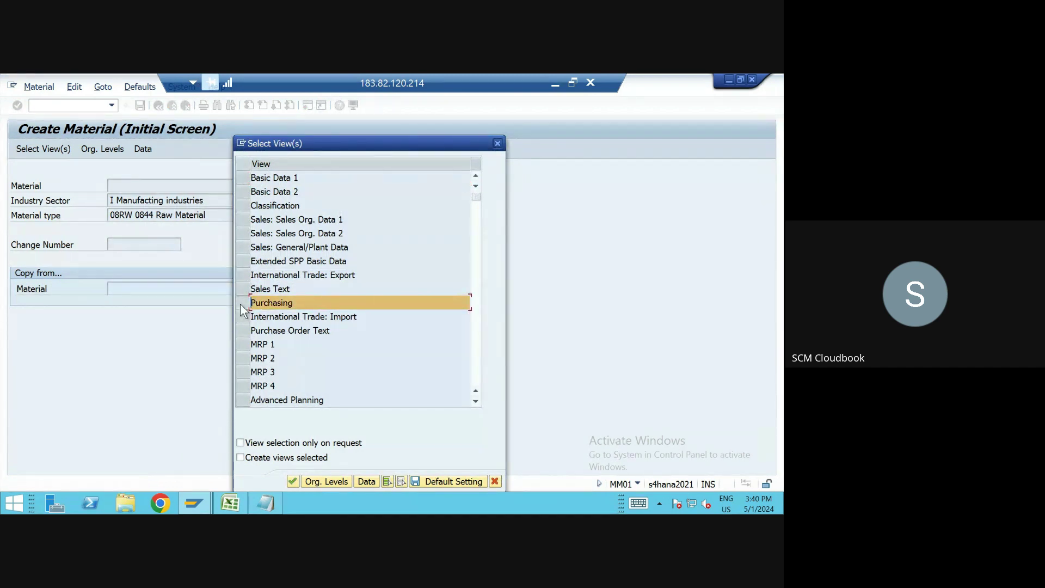
key("Return")
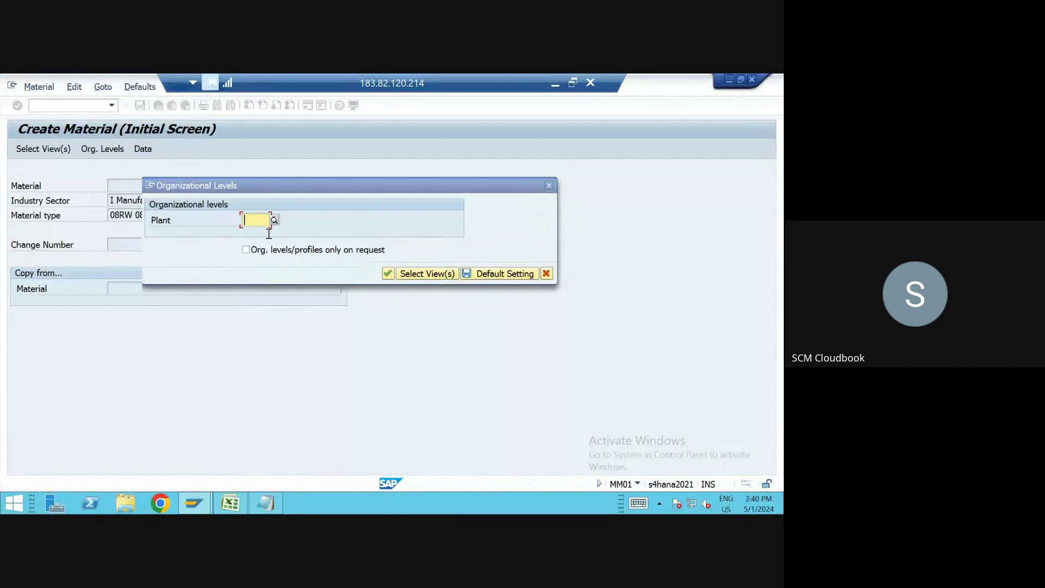
type("AK03")
key("Return")
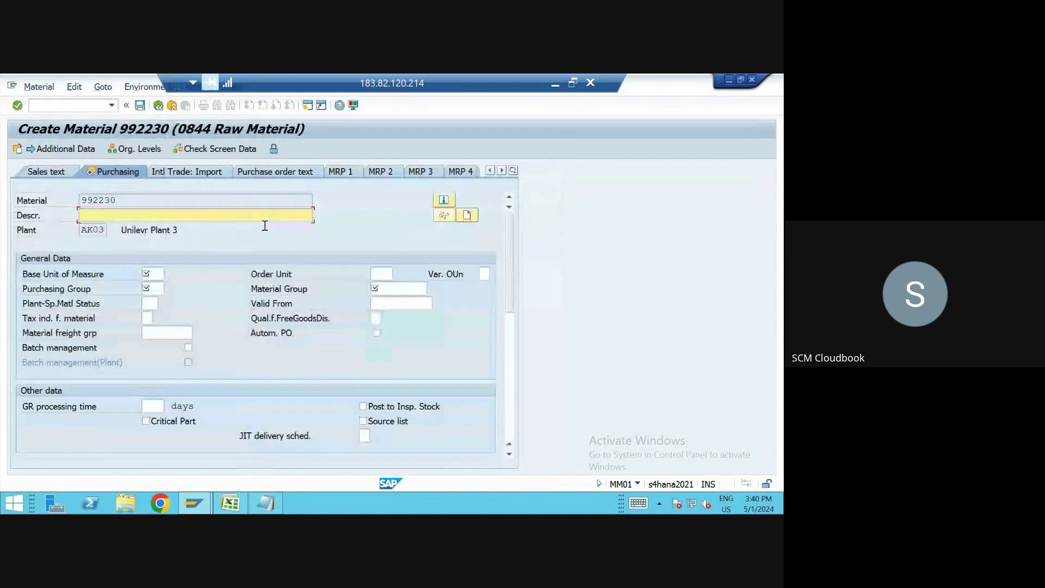
type("AK03")
key("BackSpace")
key("BackSpace")
key("BackSpace")
key("BackSpace")
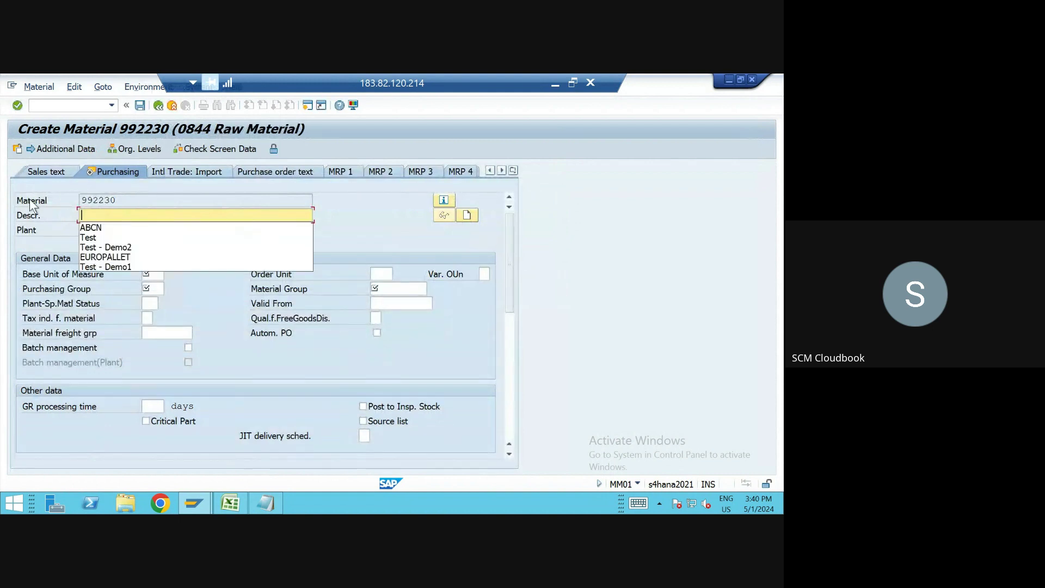
left_click(367, 210)
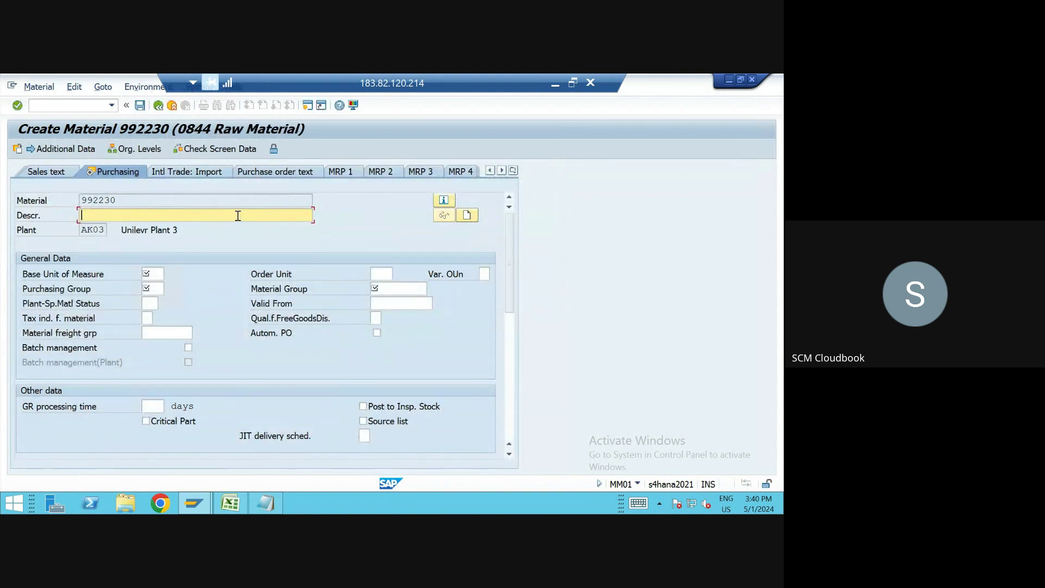
Examine the Purchasing view's fields from the purchasing group down to the purchasing values and manufacturer data
left_click(160, 288)
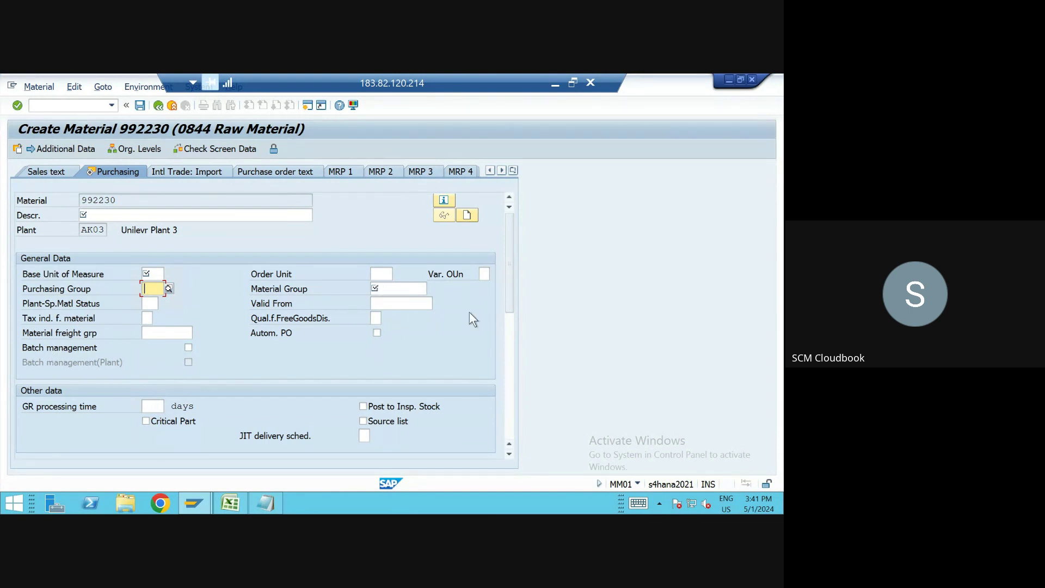
left_click_drag(505, 292, 507, 362)
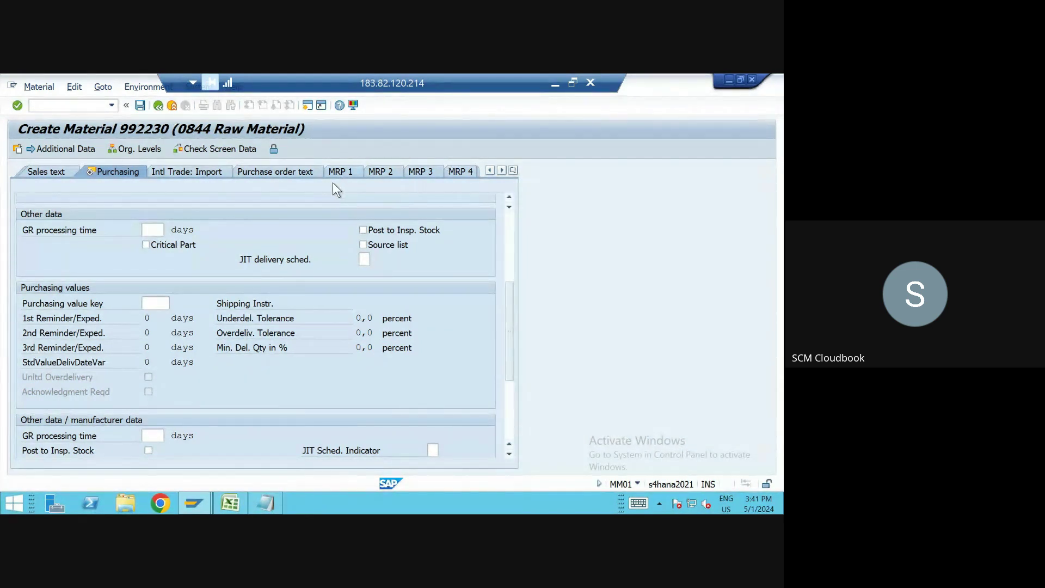
Try to open the MRP 1 view and look through the further views up to Plant data / stor. 2
left_click(342, 172)
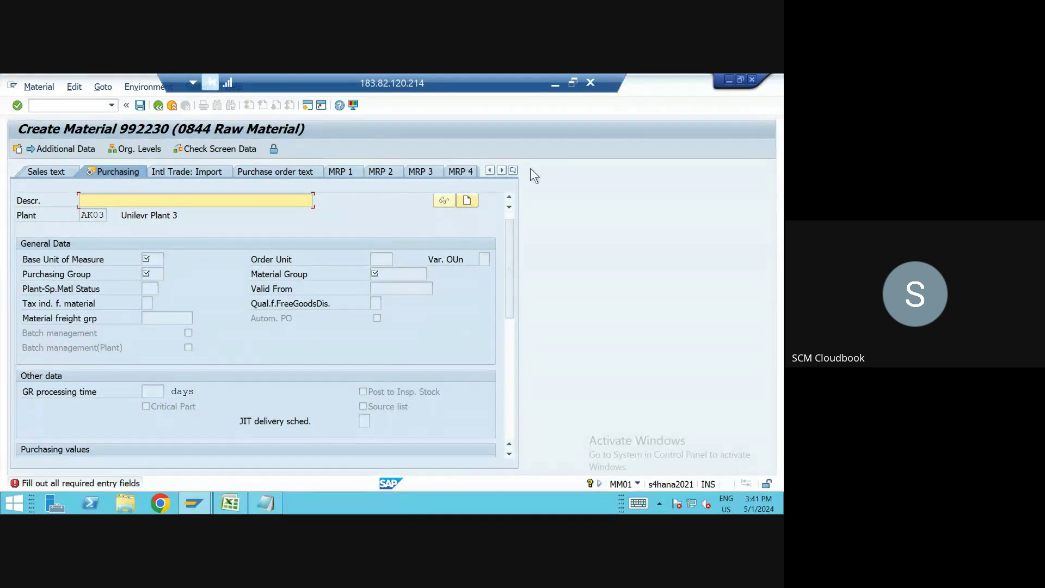
left_click(502, 169)
left_click(502, 170)
left_click(502, 170)
left_click(501, 170)
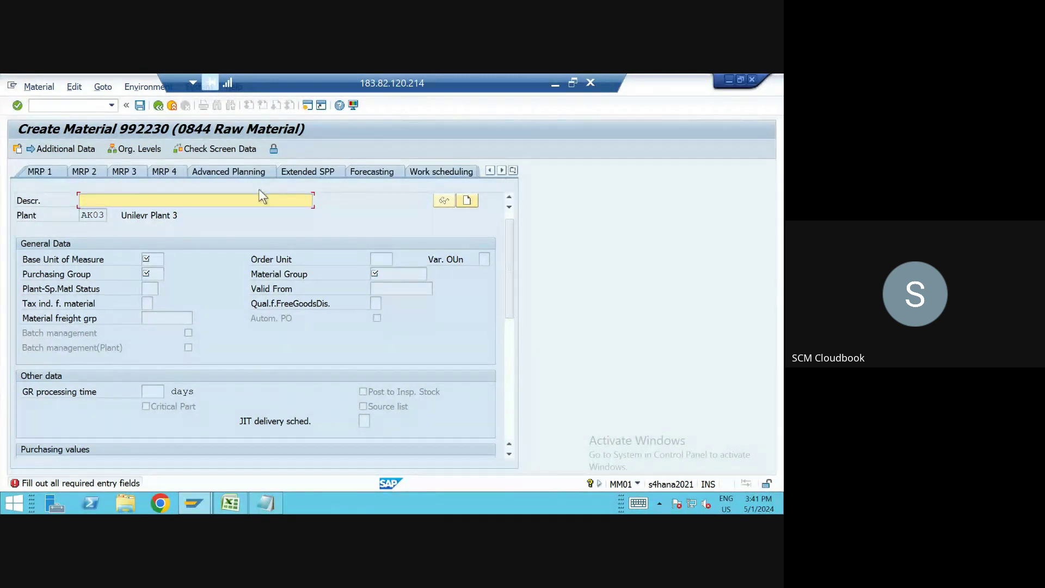
left_click(502, 170)
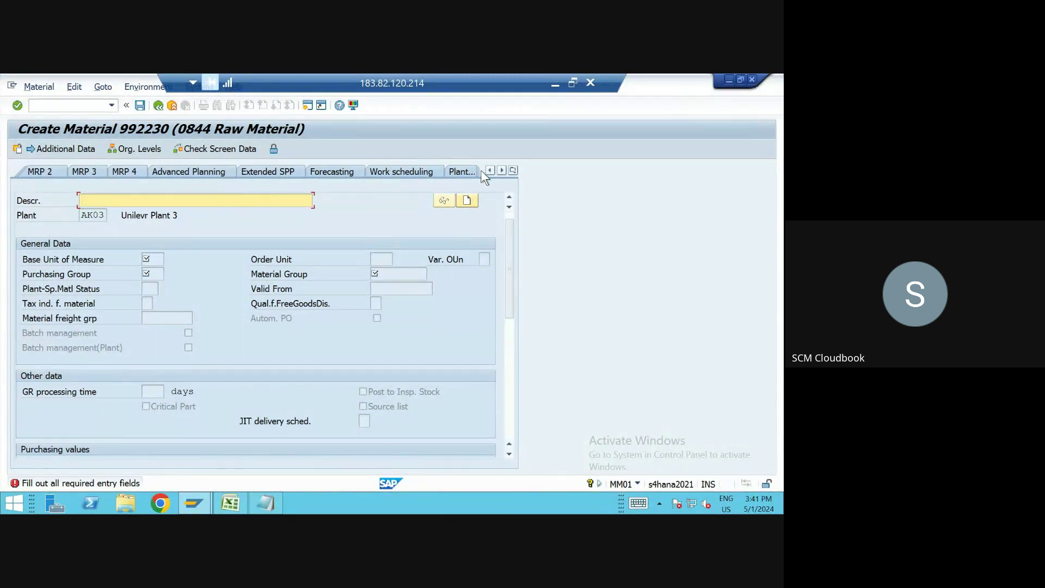
left_click(502, 170)
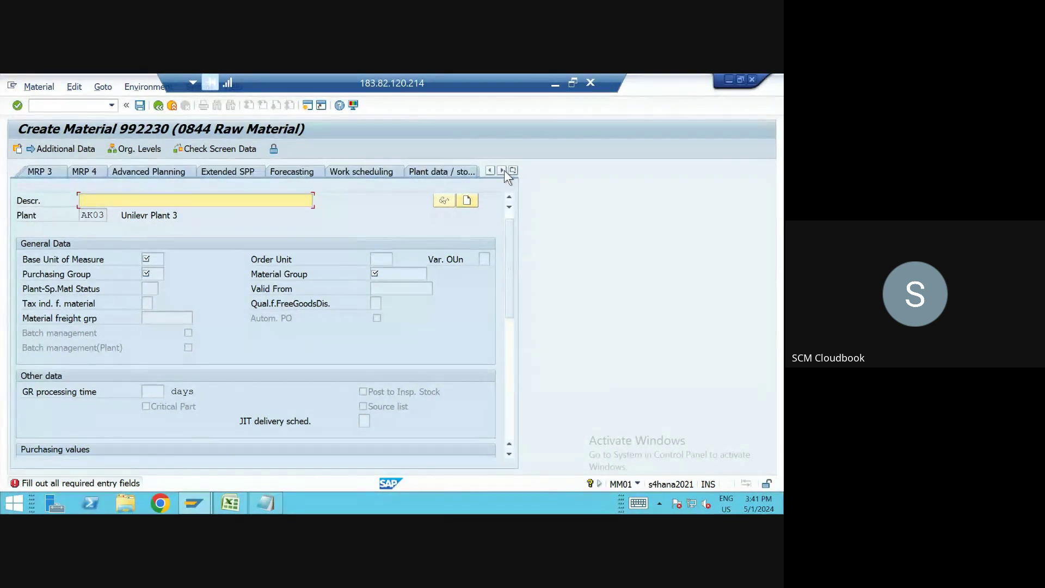
left_click(502, 170)
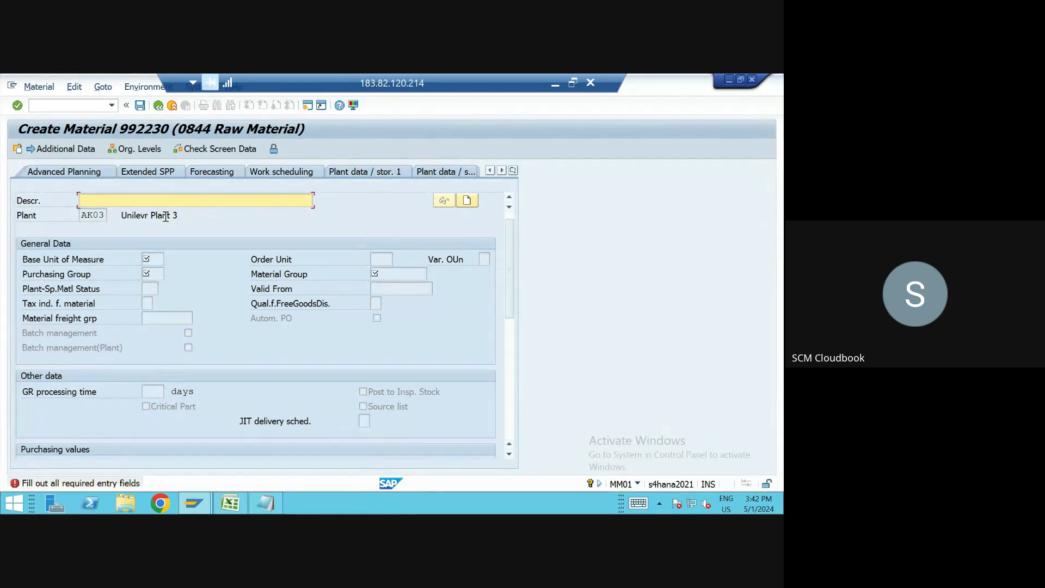
Enter ABC as the description, PC as base unit of measure, 001 as purchasing group and the suggested material group
type("ABC")
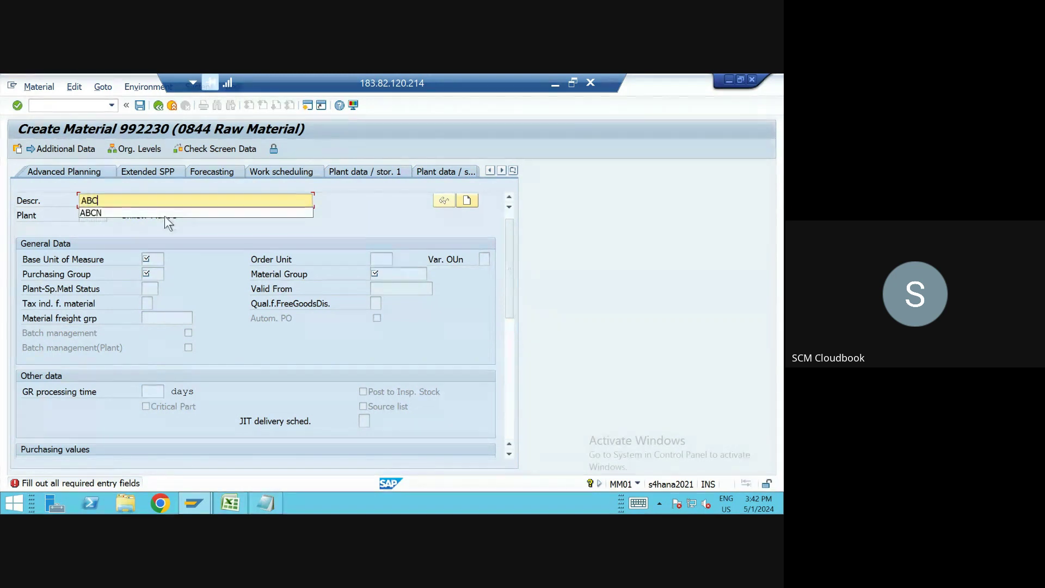
key("Return")
type("PC")
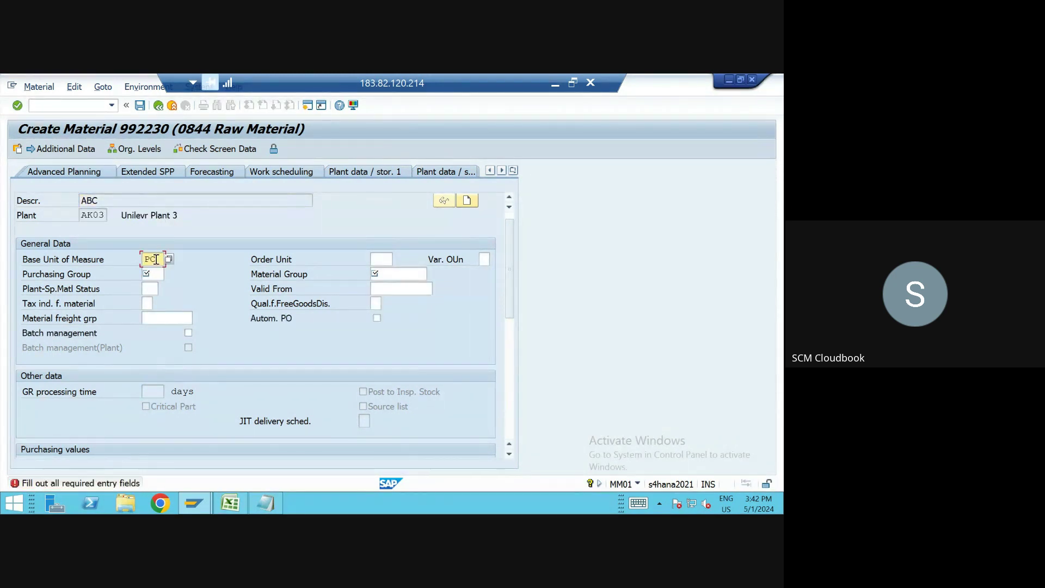
key("Tab")
left_click(152, 273)
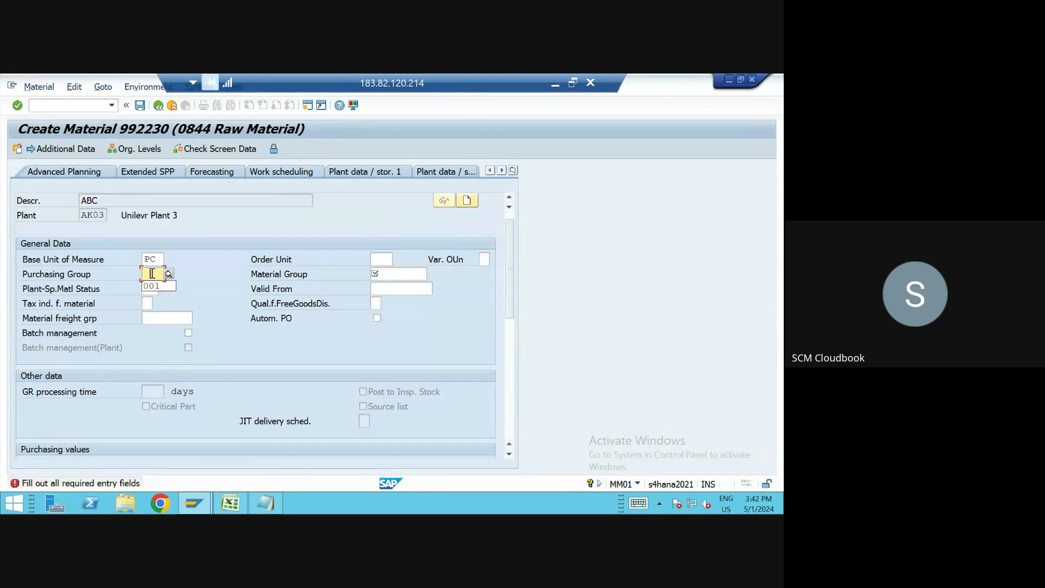
left_click(147, 285)
left_click(377, 275)
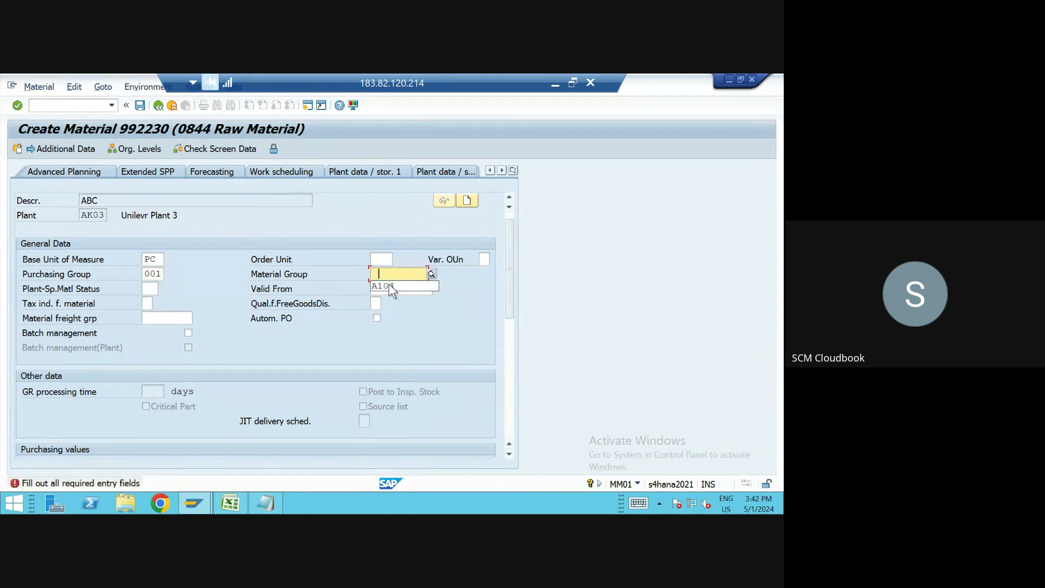
left_click(388, 284)
Try storage location 1001 for plant AK03, and replace it with AFS1 to open the MRP 1 view
key("Return")
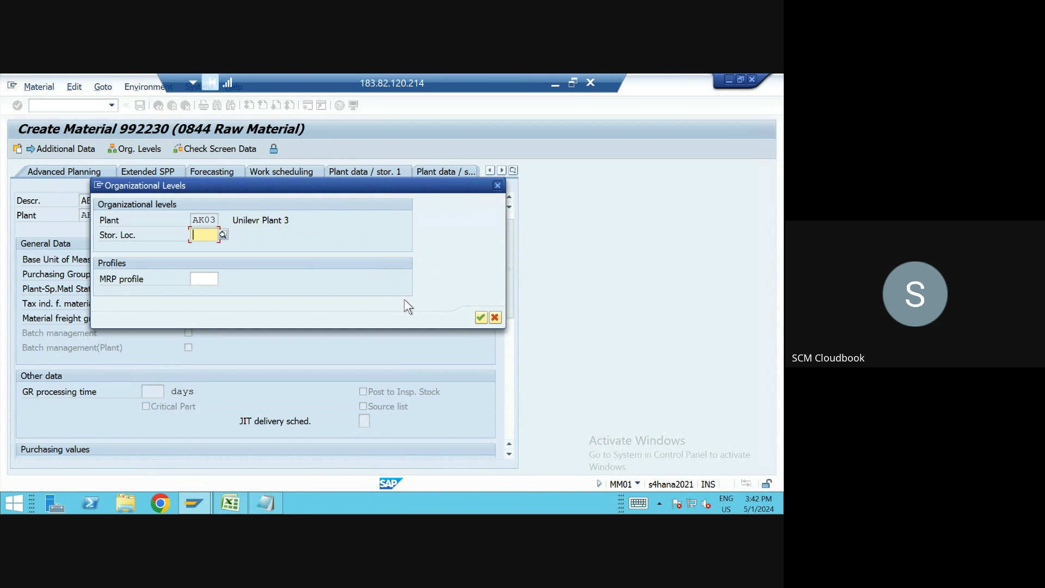
type("1001")
key("Return")
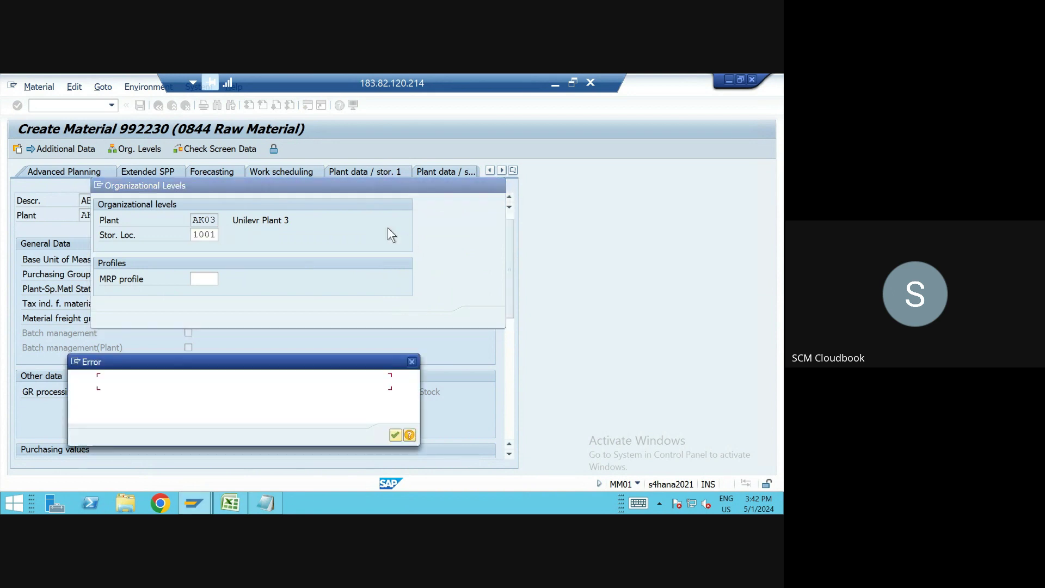
left_click(395, 435)
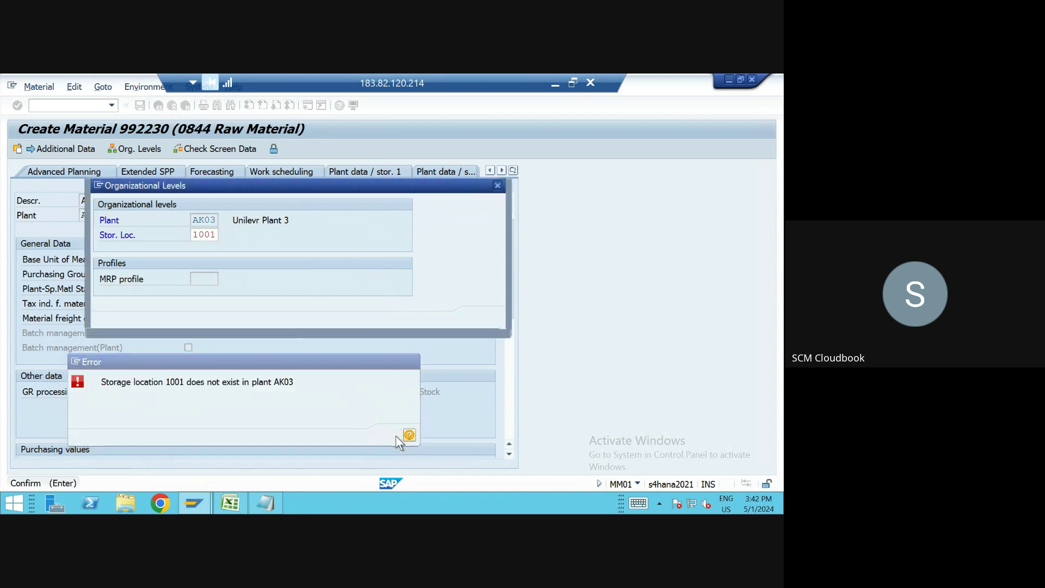
type("A")
type("F01")
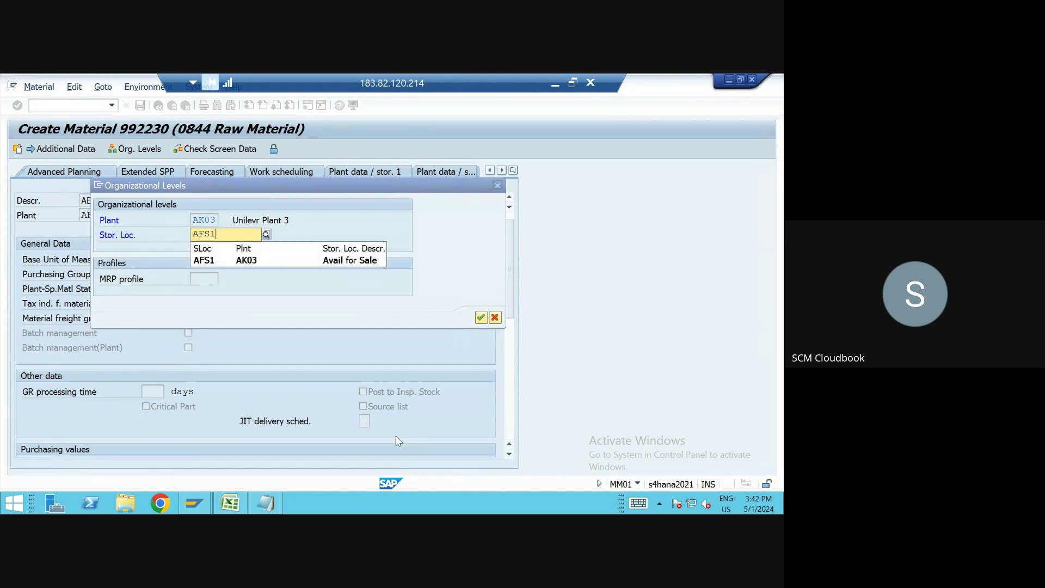
key("Return")
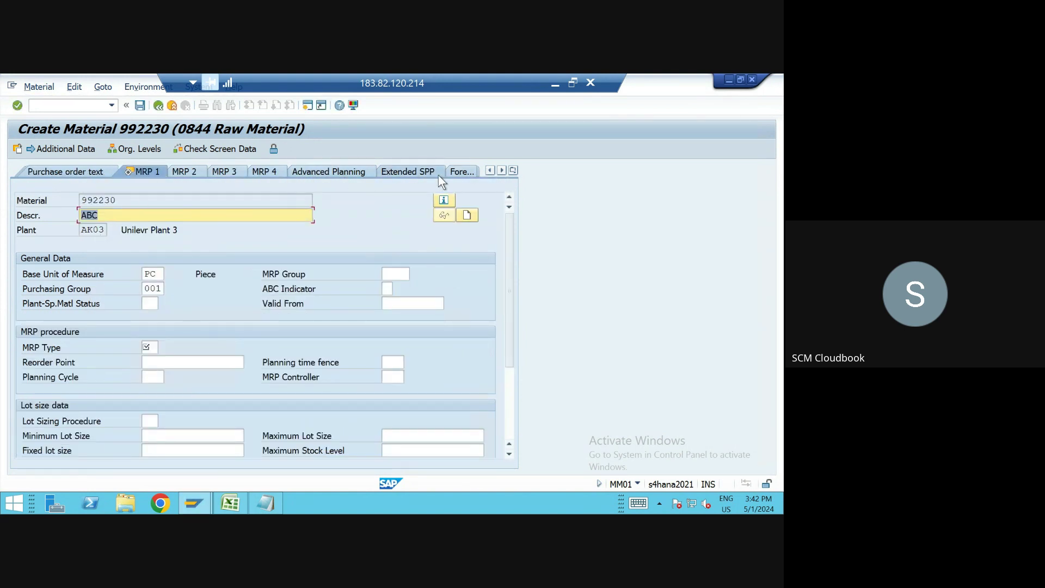
Fill the required MRP type with the suggested value and open the Plant data / stor. 1 view
left_click(502, 170)
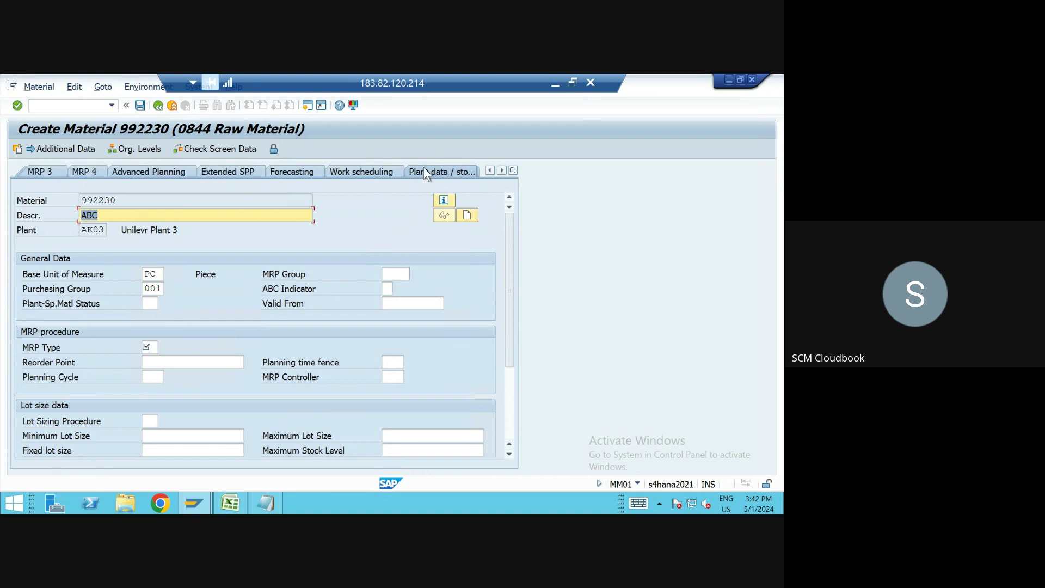
key("Return")
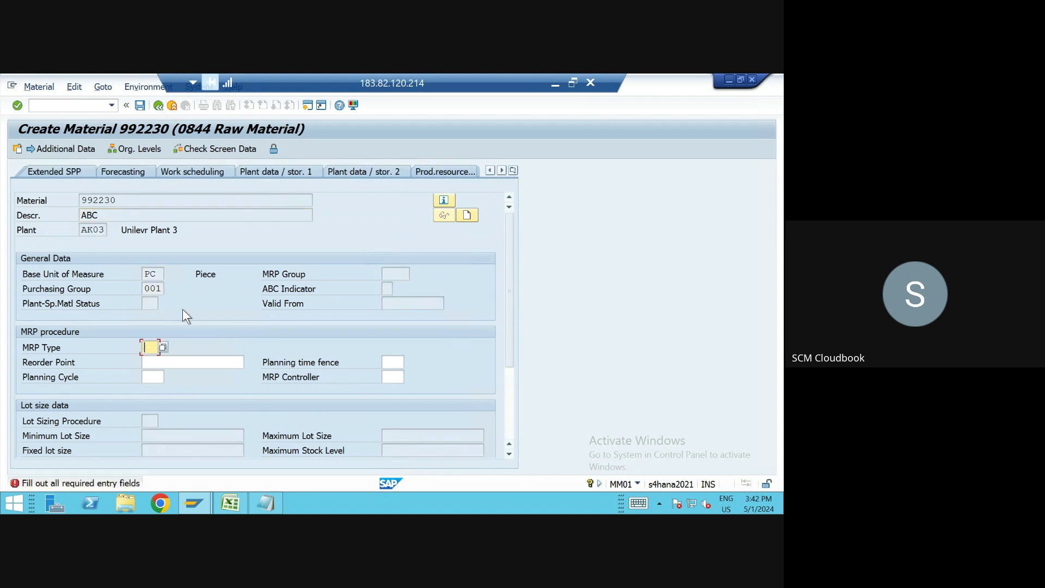
key("BackSpace")
left_click(146, 359)
key("Return")
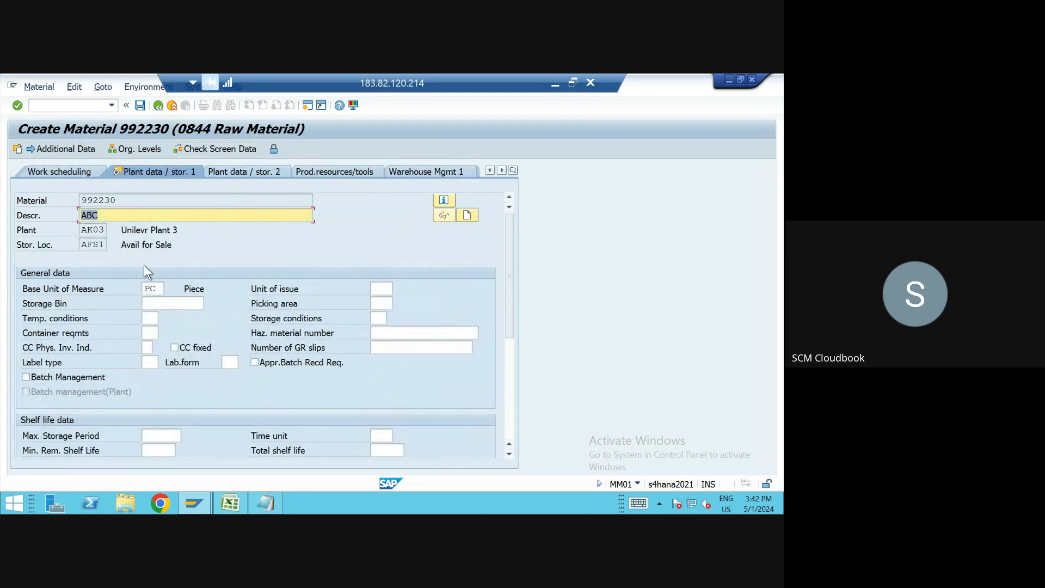
Examine the maximum storage period and minimum remaining shelf life fields, and open the Plant data / stor. 2 view
left_click(166, 435)
left_click(161, 451)
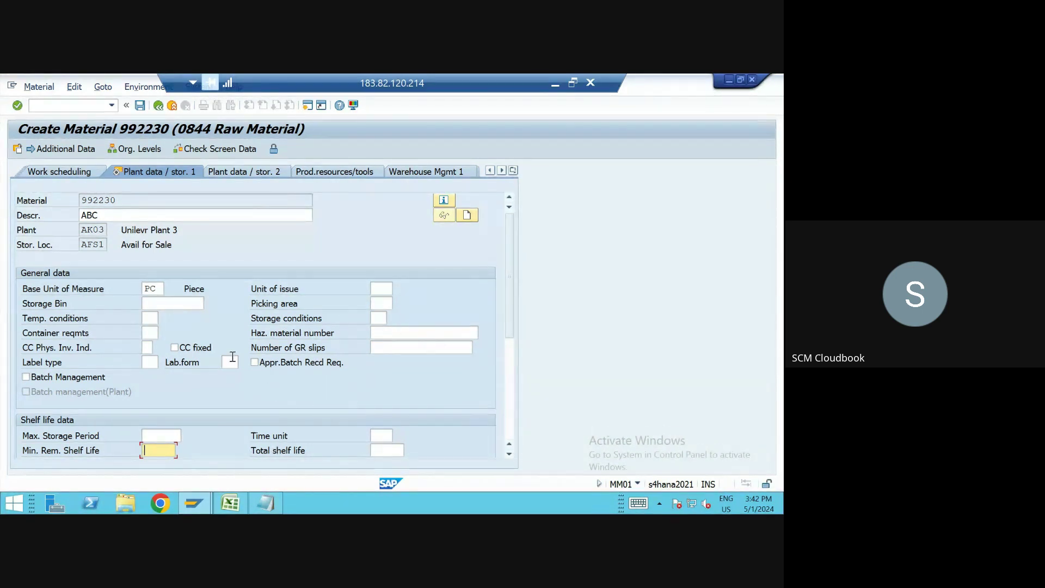
left_click(246, 176)
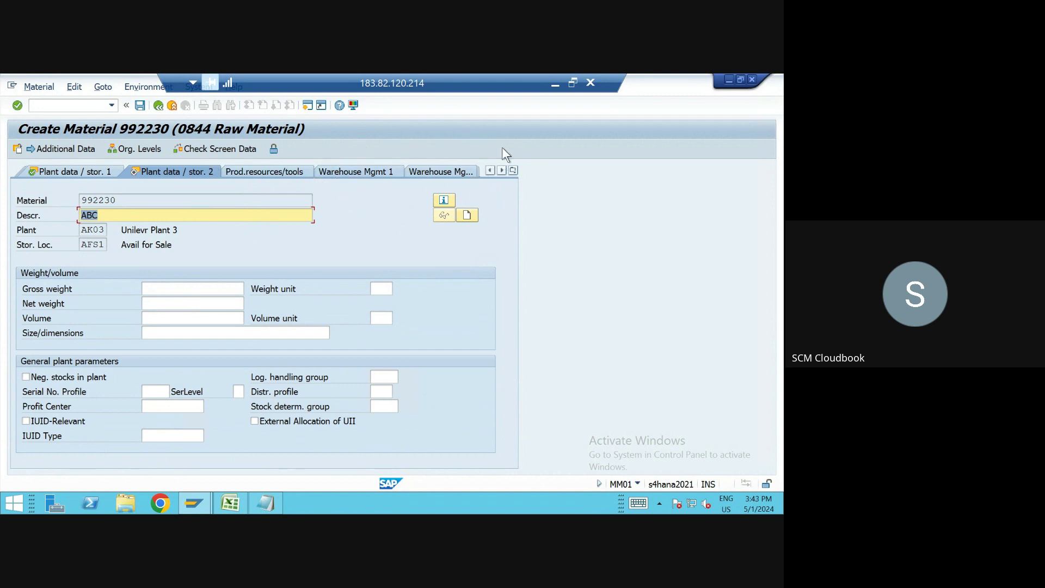
Look through the material's remaining warehouse, quality, accounting and costing views and the full list of views
left_click(501, 170)
triple_click(501, 170)
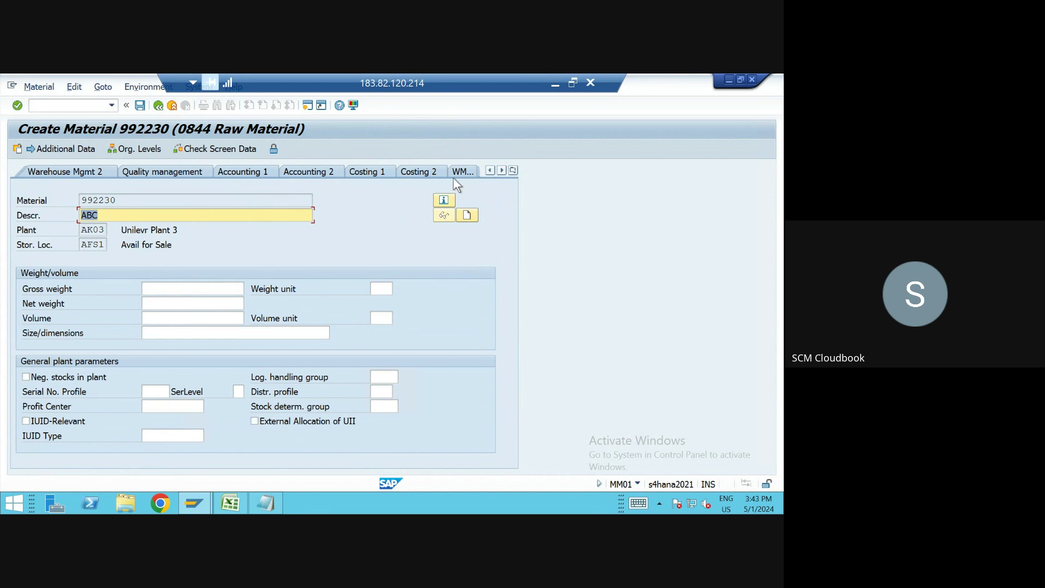
left_click(514, 170)
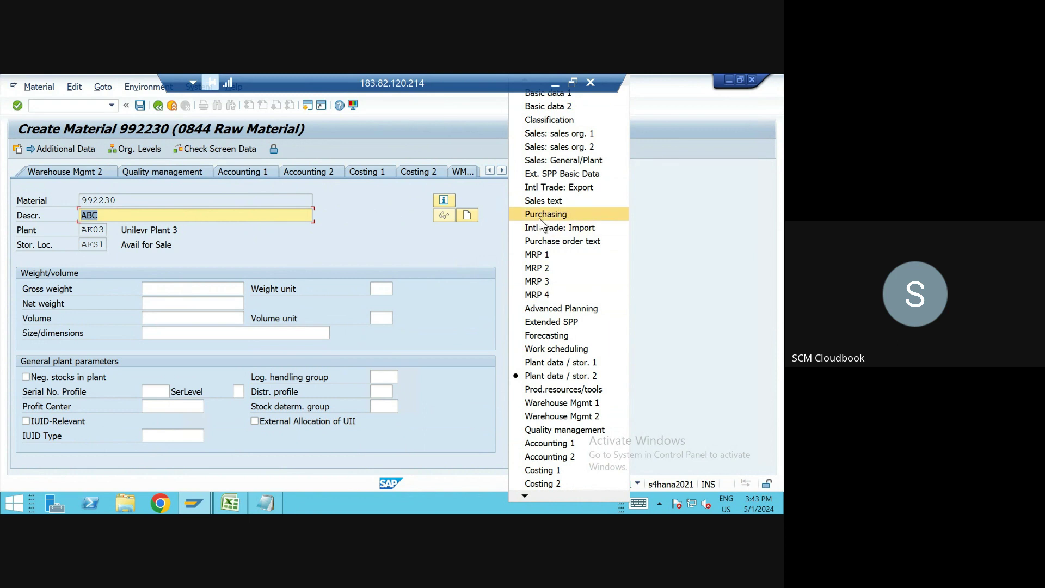
left_click(674, 209)
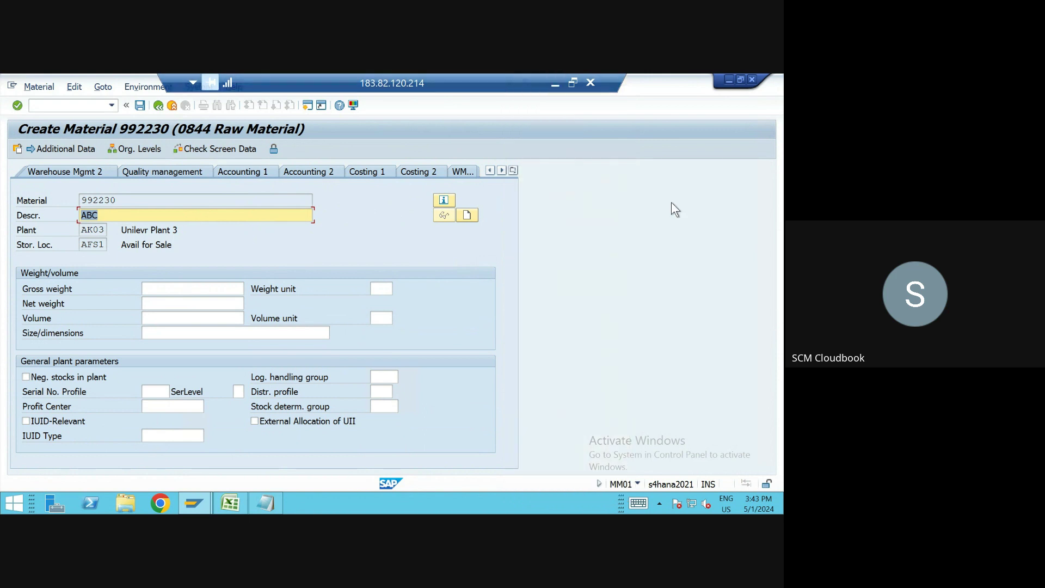
Switch to the SAP MM Workshop presentation in PowerPoint and present the master data slide up to the Vendor Master arrow
left_click(555, 84)
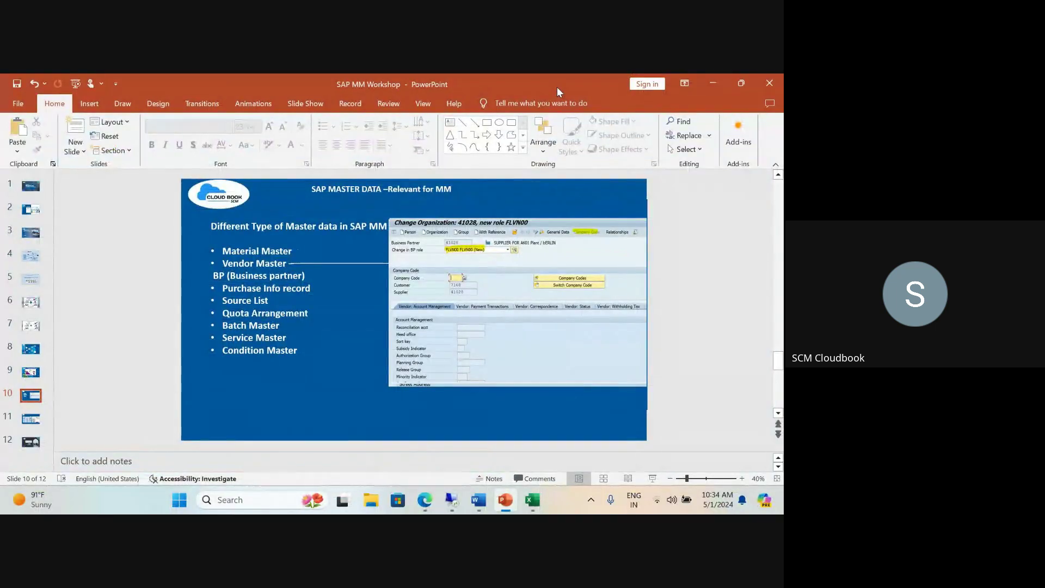
key("shift+F5")
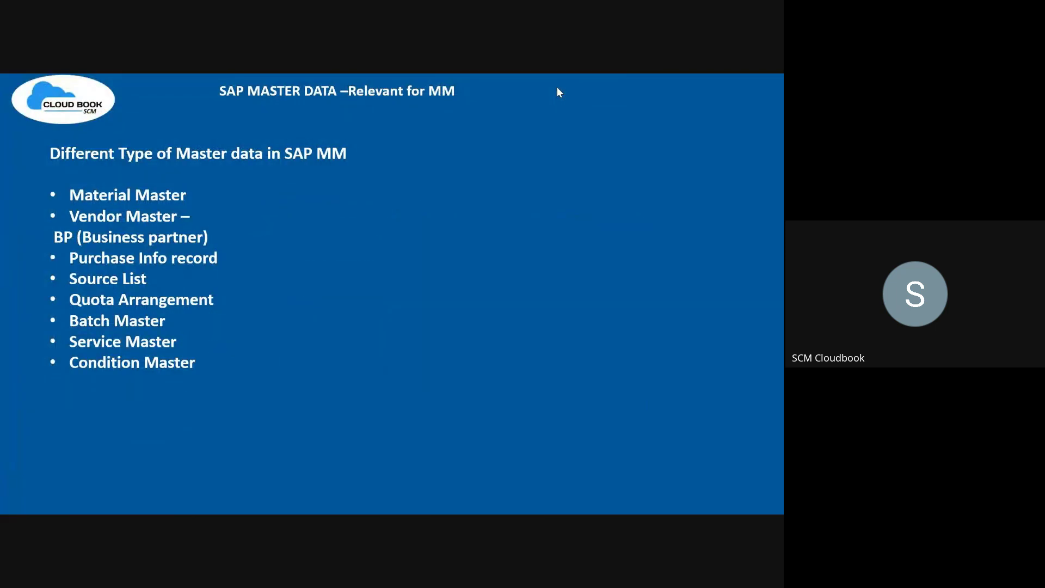
key("Right")
key("Right")
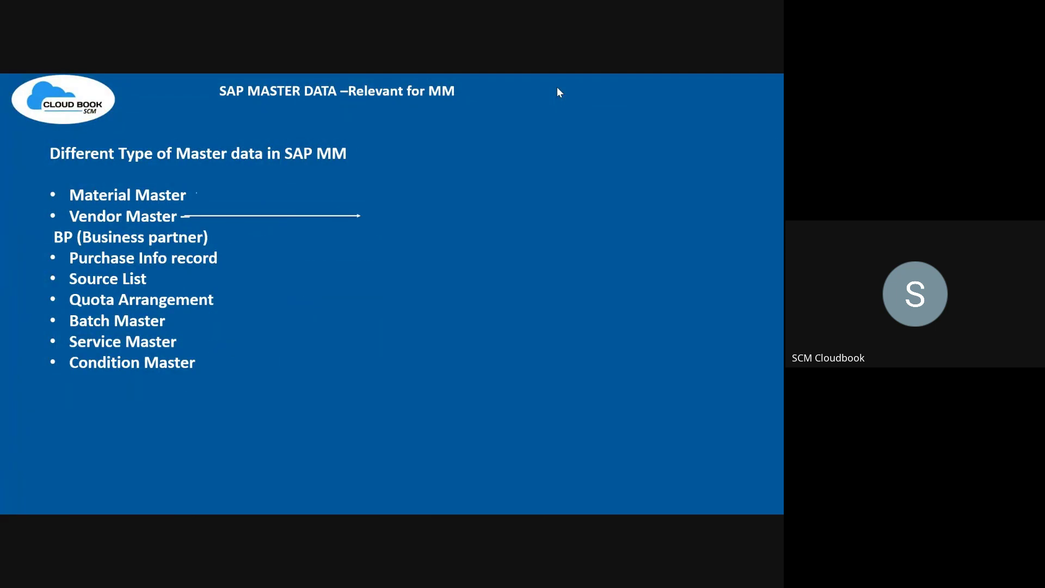